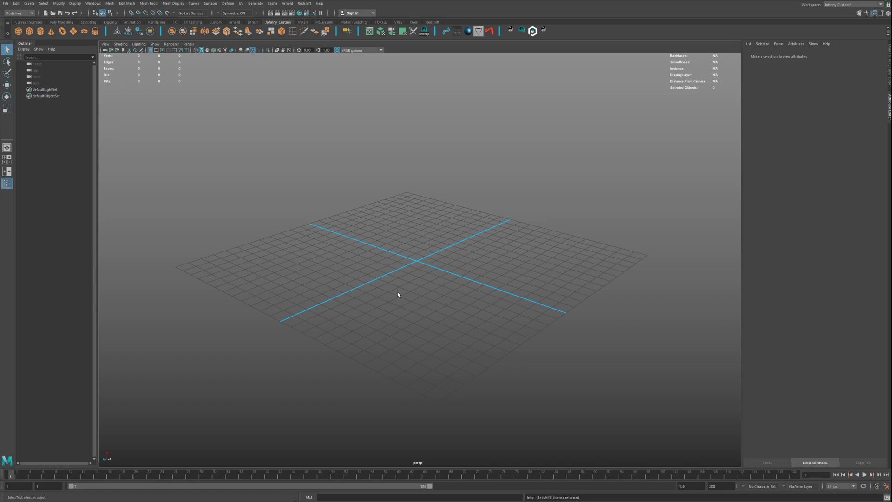
Create a polygon plane at the origin, scale it up into a large ground surface, and hide the viewport grid.
right_click_drag(416, 289, 403, 283, "shift")
key("r")
left_click_drag(432, 270, 703, 363)
left_click(150, 50)
left_click_drag(361, 282, 385, 293, "alt")
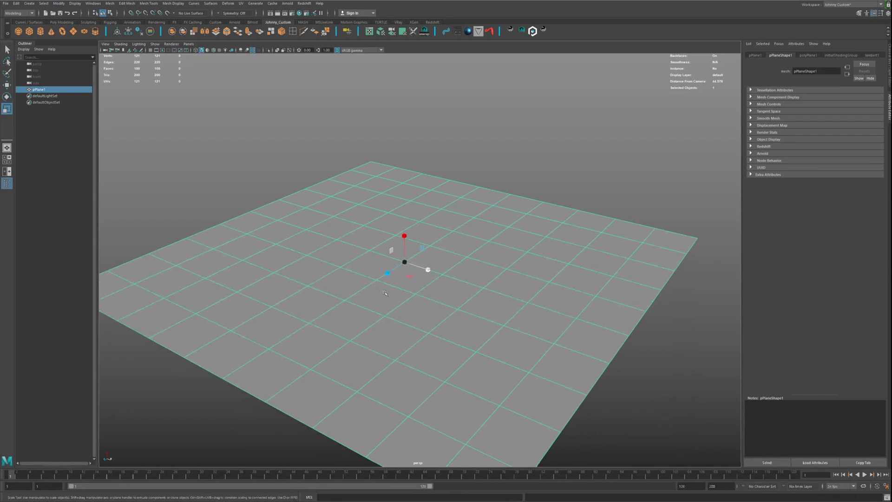
Create two cameras and name them shotCam and projectorCam.
double_click(347, 31)
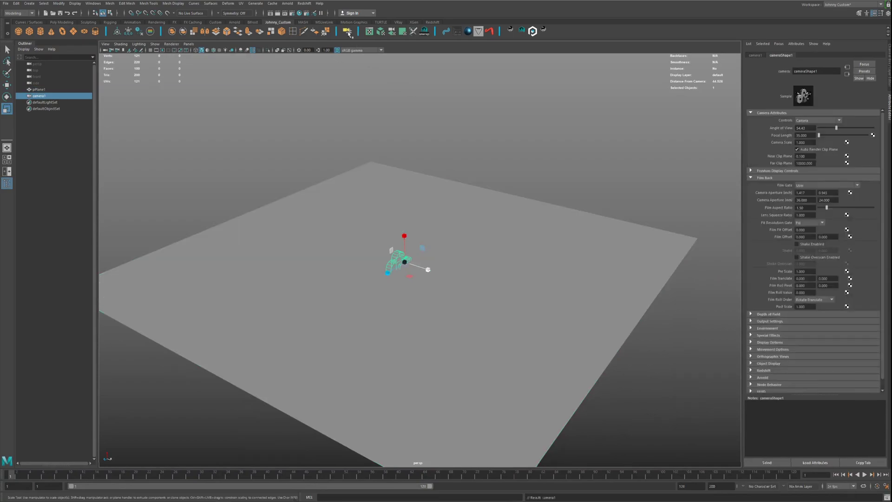
double_click(43, 96)
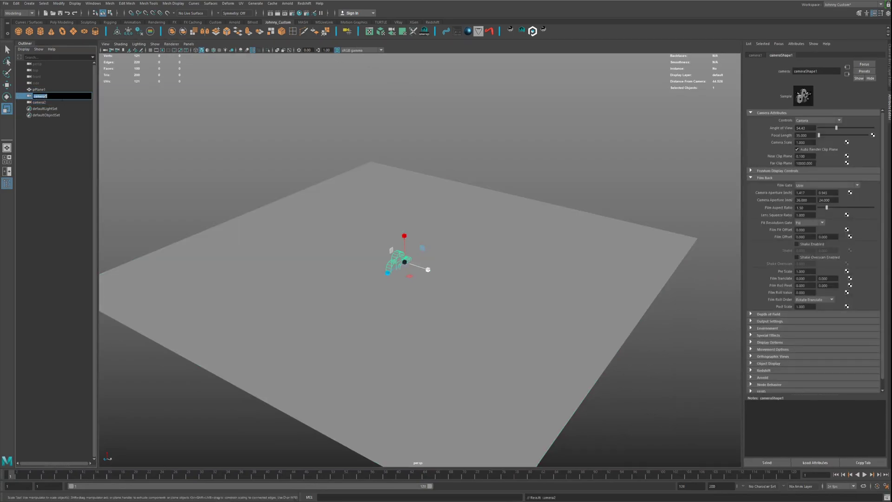
type("sho")
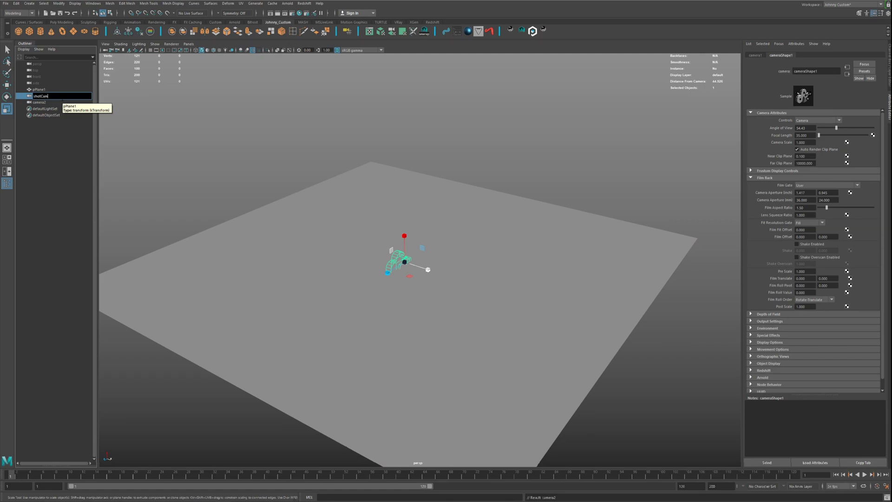
type("tCam")
key("Return")
double_click(40, 103)
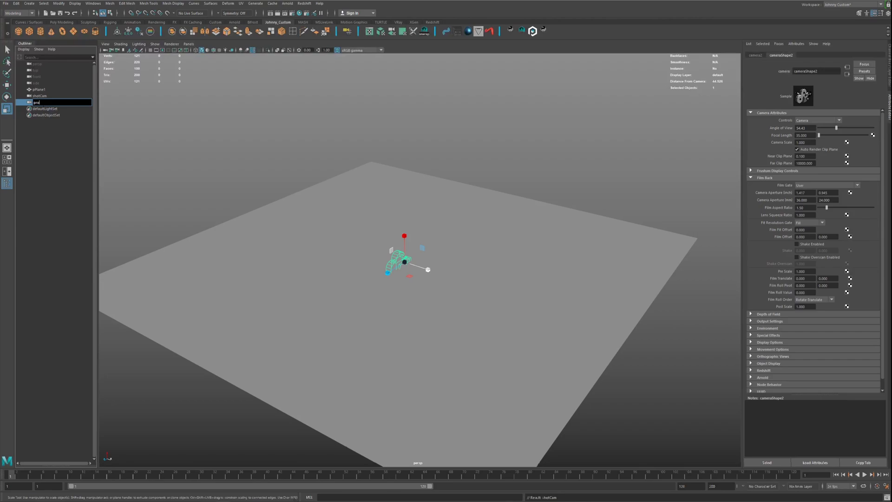
type("projectorCam")
key("Return")
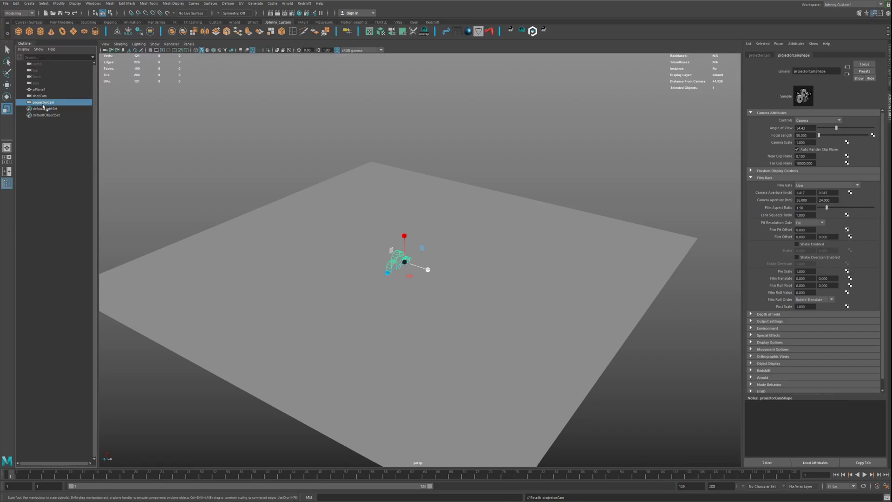
Rotate projectorCam to face straight down and raise it well above the centre of the plane.
left_click_drag(326, 260, 418, 229, "alt")
key("e")
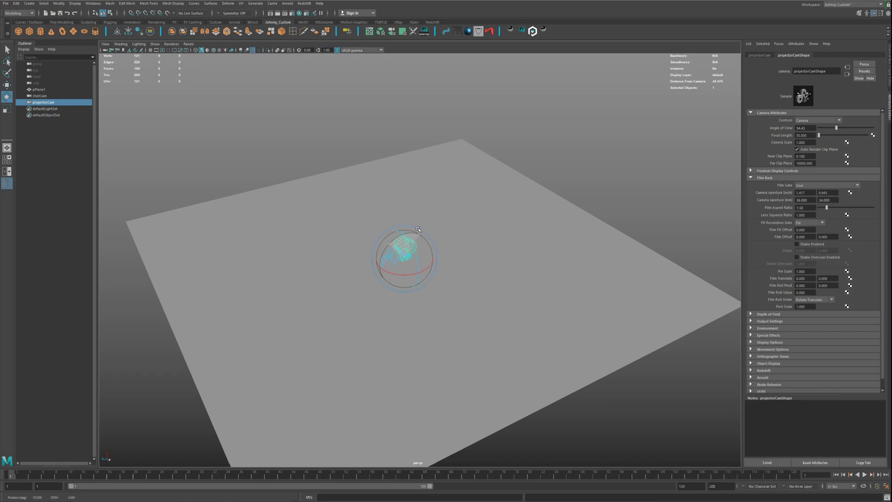
key("w")
scroll(424, 265, "down", 3)
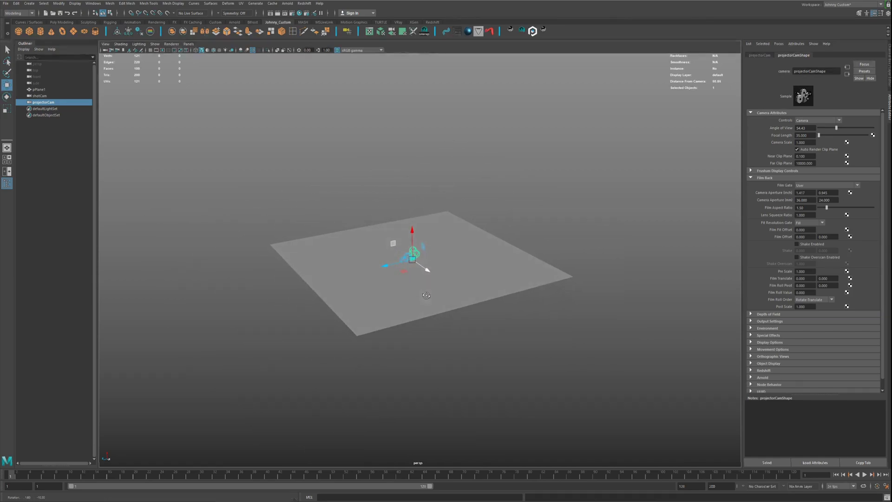
left_click_drag(410, 264, 410, 165)
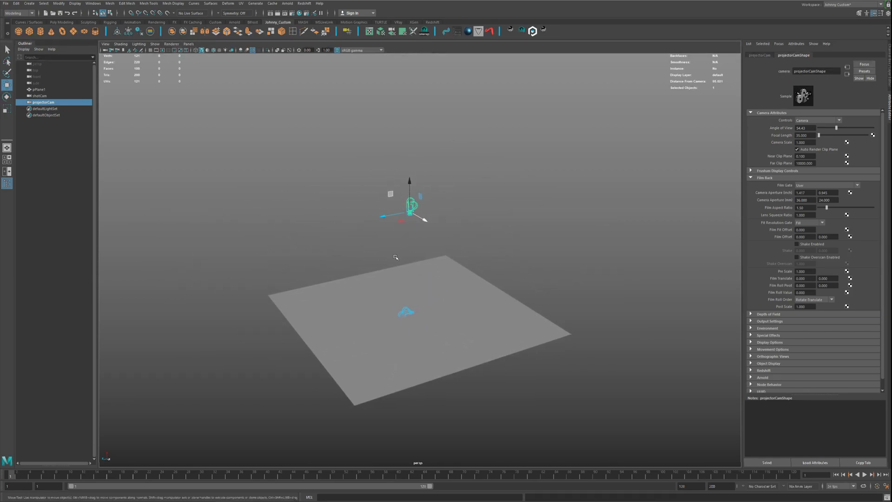
scroll(411, 275, "up", 3)
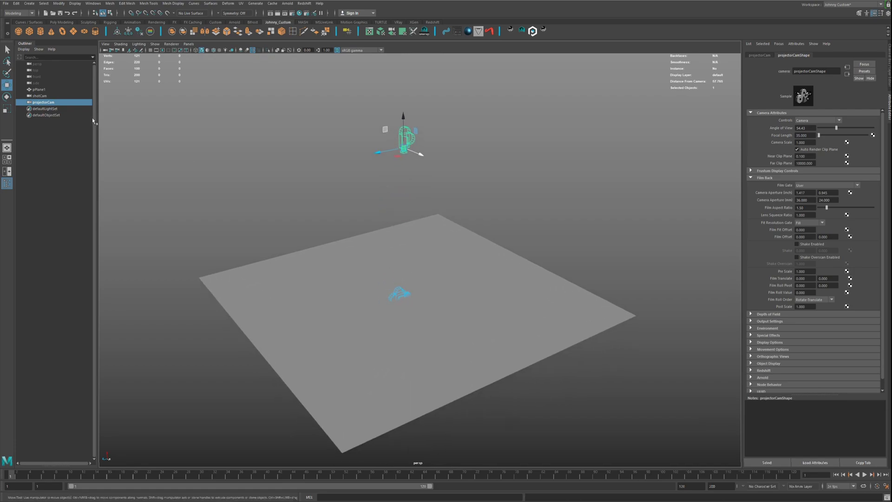
Frame the plane from above through shotCam with the resolution gate shown, and return to the perspective view.
left_click(40, 95)
key("l")
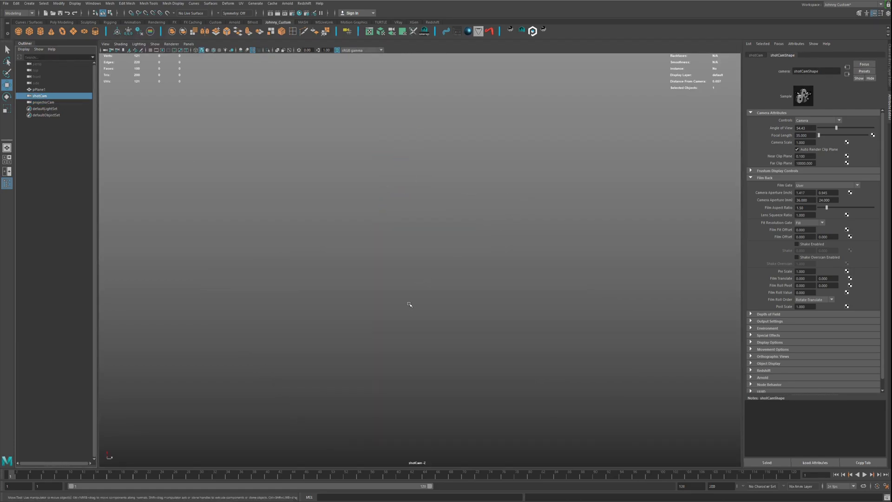
mouse_move(436, 313)
left_mouse_down("alt")
mouse_move(426, 324)
mouse_move(422, 309)
left_mouse_up("alt")
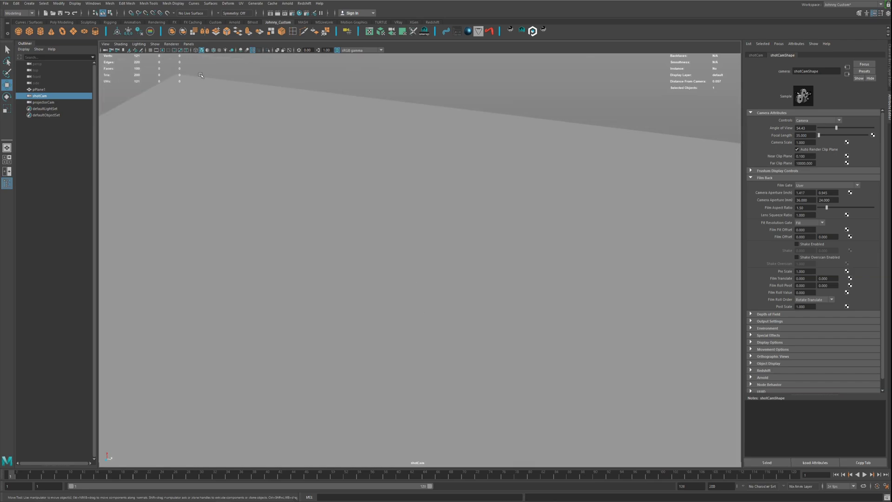
left_click(162, 50)
left_click_drag(468, 236, 423, 260, "alt")
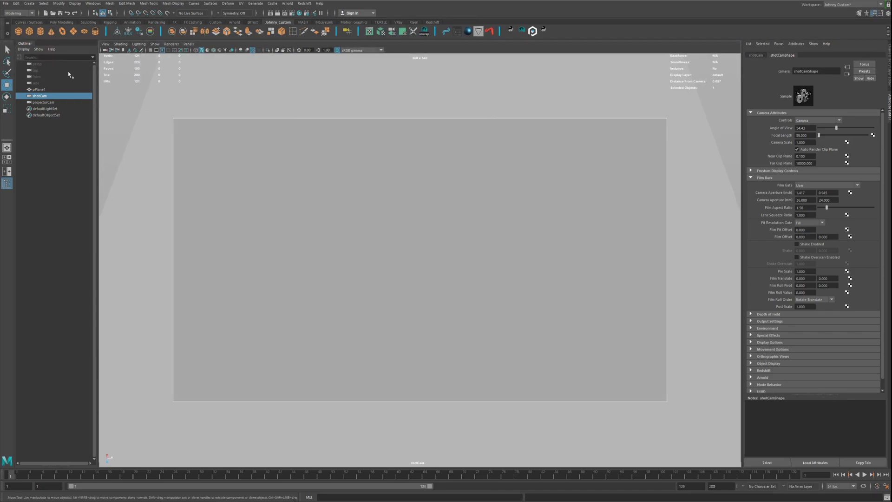
middle_click_drag(37, 65, 395, 225)
left_click_drag(396, 225, 405, 209, "alt")
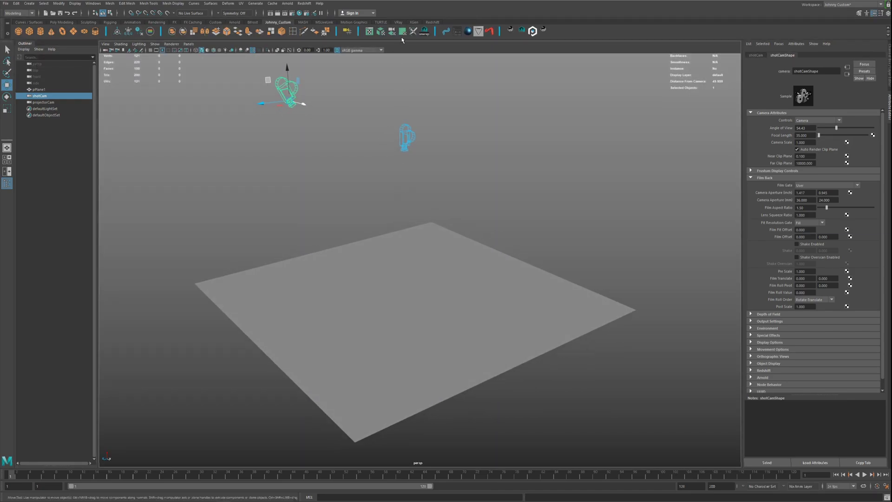
Create a Redshift area light and scale it up uniformly.
left_click(432, 22)
left_click(62, 31)
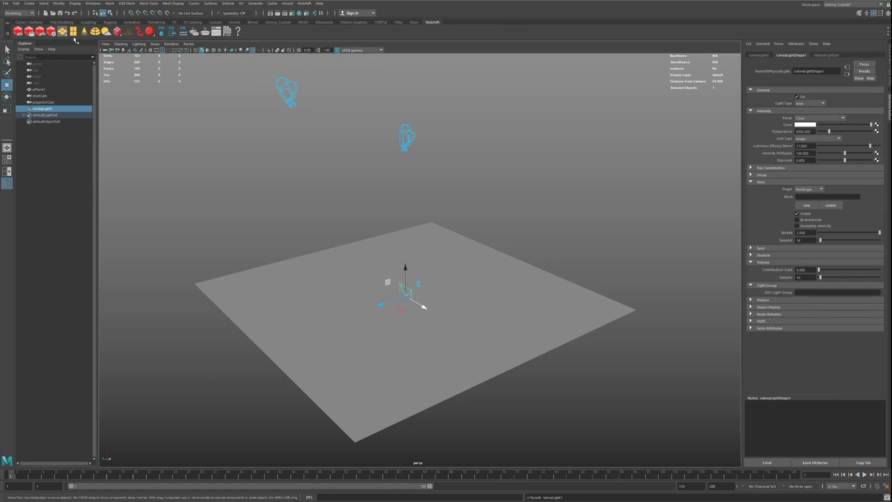
key("r")
left_click_drag(409, 296, 509, 359)
Aim the area light at the plane by looking through it from above and to the side, and return to the perspective view.
left_click(188, 43)
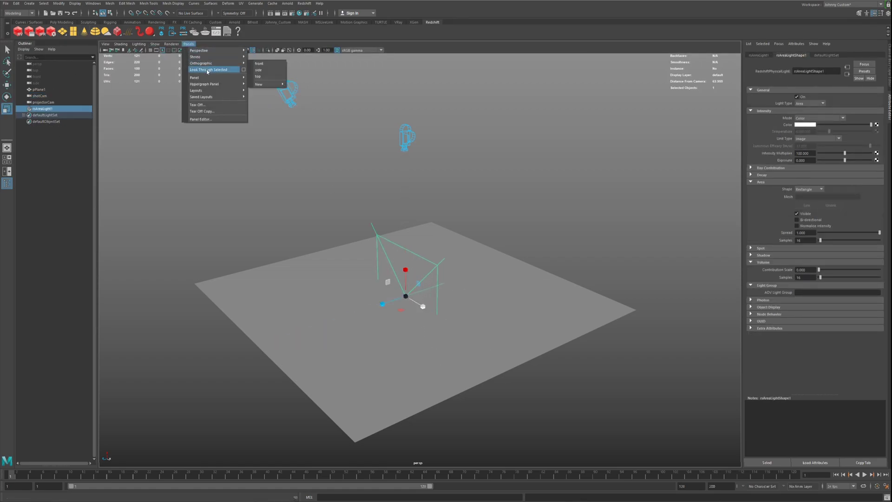
left_click(208, 71)
left_click_drag(466, 304, 407, 332, "alt")
right_click_drag(407, 332, 342, 327, "alt")
mouse_move(341, 326)
left_mouse_down("alt")
mouse_move(396, 327)
mouse_move(334, 327)
left_mouse_up("alt")
middle_click_drag(372, 305, 372, 325, "alt")
right_click_drag(372, 325, 404, 331, "alt")
left_click_drag(405, 331, 400, 330, "alt")
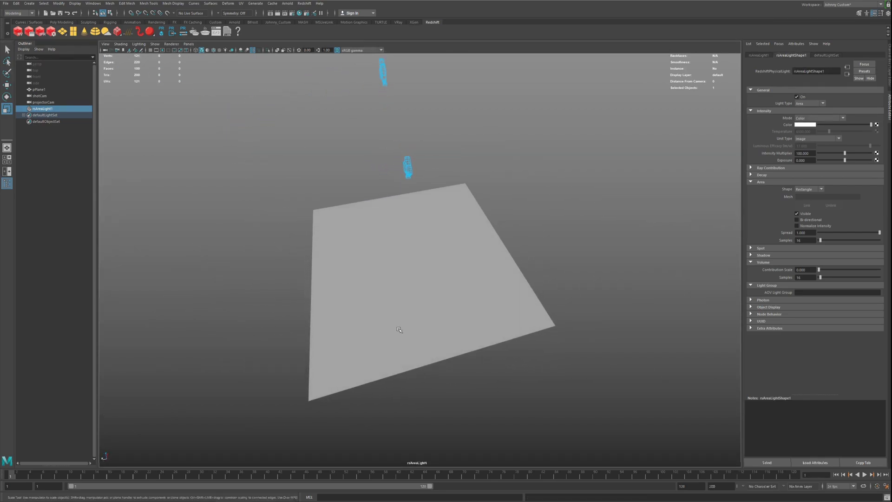
middle_click_drag(41, 65, 463, 137)
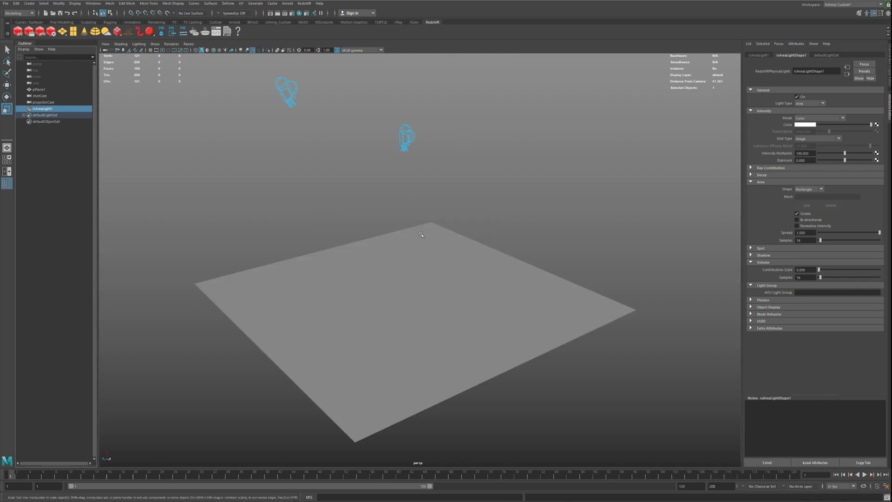
left_click_drag(463, 139, 473, 142, "alt")
Open the Hypershade and enlarge its window to show both imported materials in the work area.
left_click(300, 13)
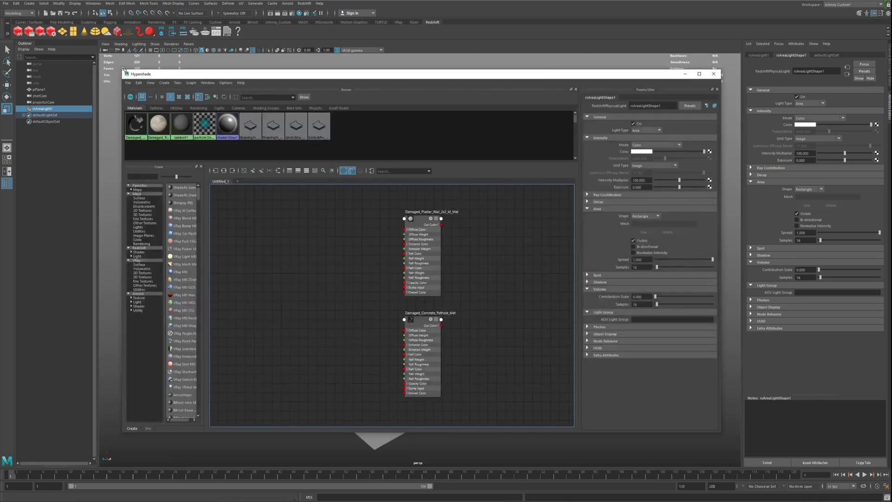
left_click_drag(120, 68, 36, 15)
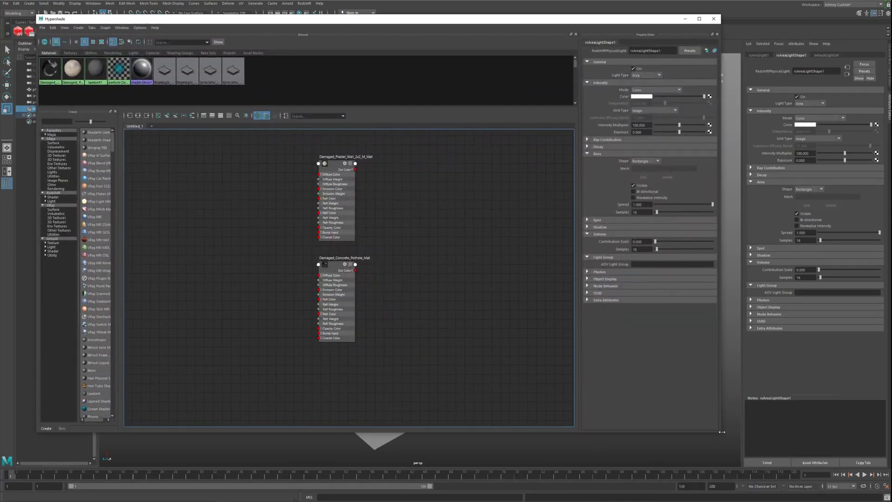
left_click_drag(722, 435, 815, 474)
key("a")
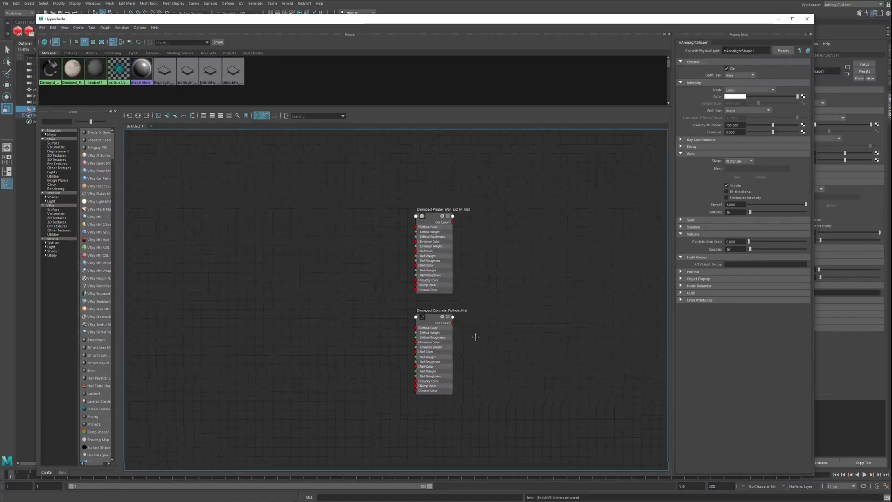
Move the Damaged_Concrete_Pothole and Damaged_Plaster_Wall material nodes far apart in the graph.
left_click_drag(448, 331, 522, 420)
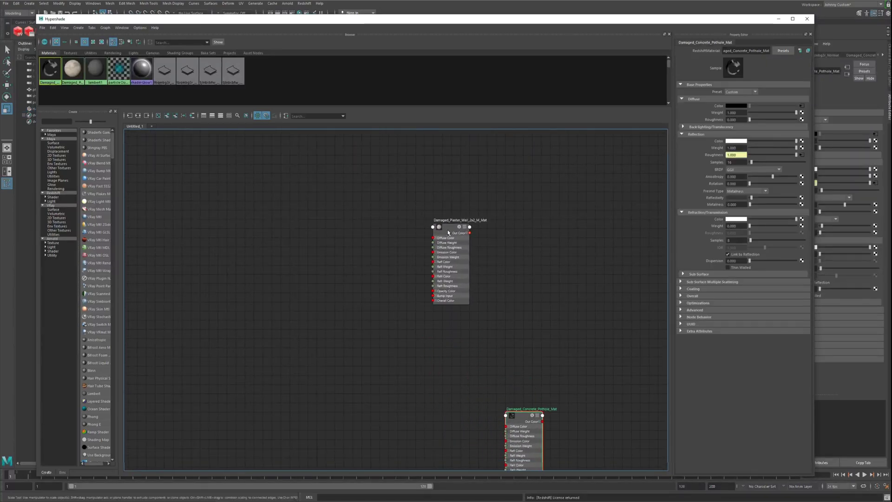
left_click_drag(450, 234, 477, 204)
middle_click_drag(487, 229, 484, 278, "alt")
scroll(486, 272, "up", 3)
middle_click_drag(484, 246, 468, 268, "alt")
mouse_move(450, 238)
middle_mouse_down("alt")
mouse_move(476, 224)
mouse_move(440, 229)
middle_mouse_up("alt")
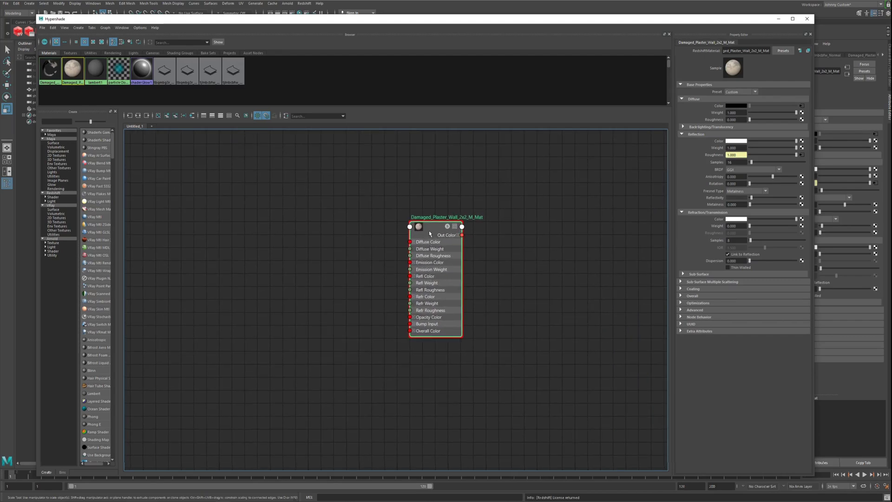
left_click_drag(430, 234, 430, 221)
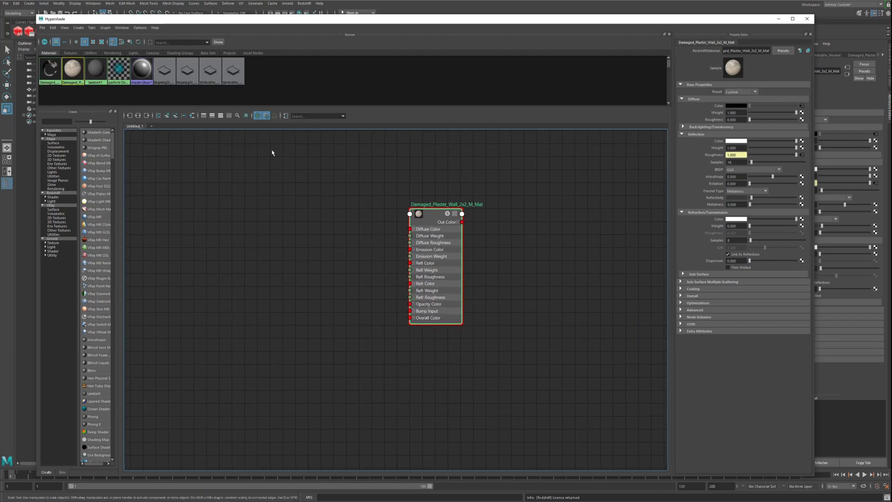
Graph the plaster wall material's full texture network and delete its unused Bump, Gloss and Specular textures.
left_click(139, 115)
middle_click_drag(416, 261, 389, 354)
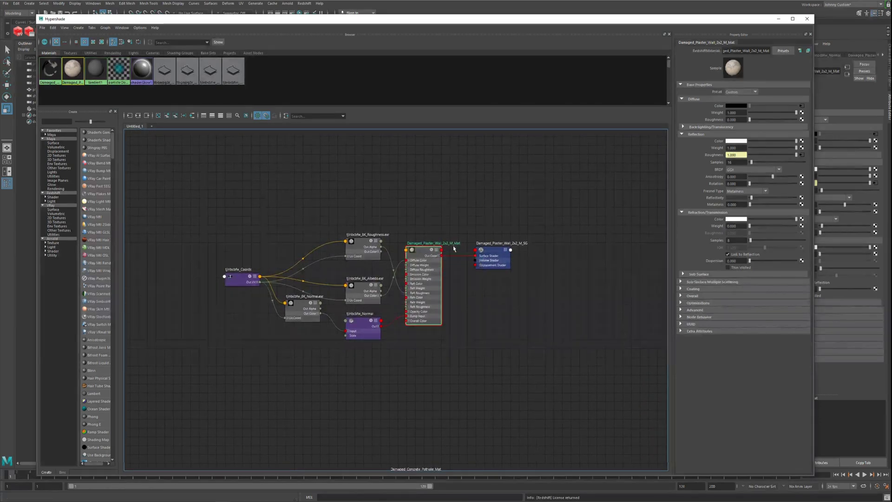
left_click(240, 278)
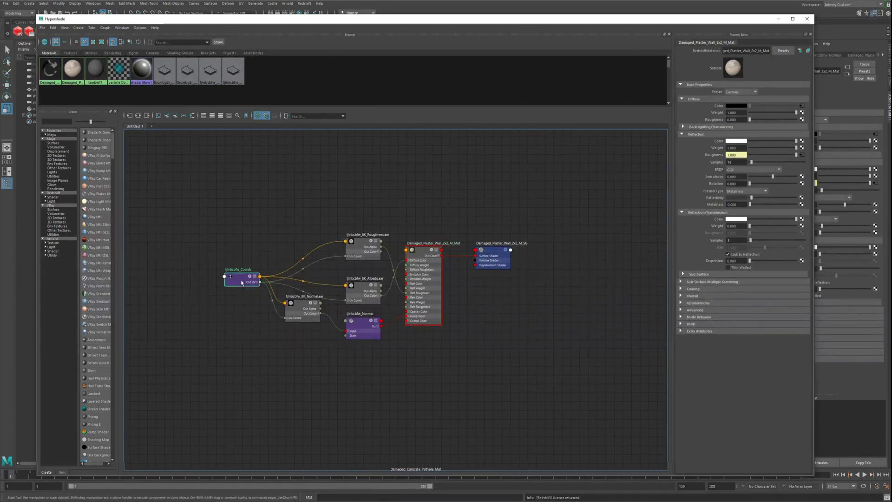
left_click(139, 116)
middle_click_drag(522, 332, 481, 367, "alt")
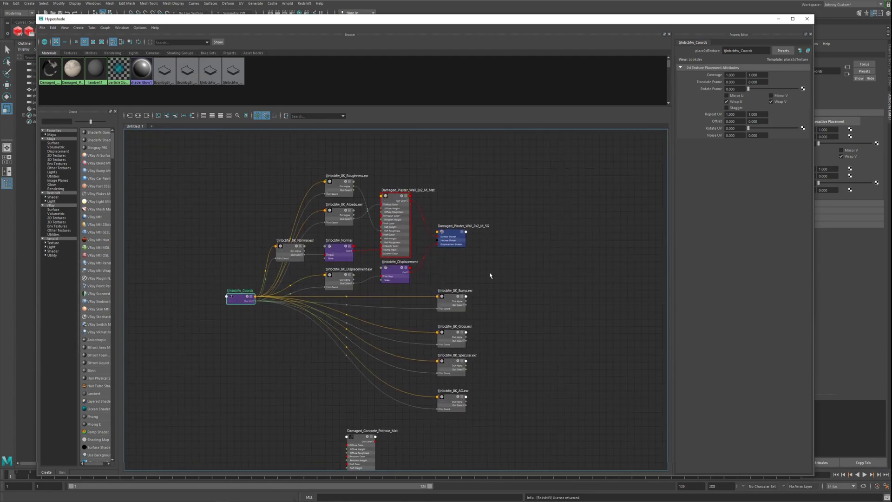
left_click_drag(440, 374, 442, 370)
key("Delete")
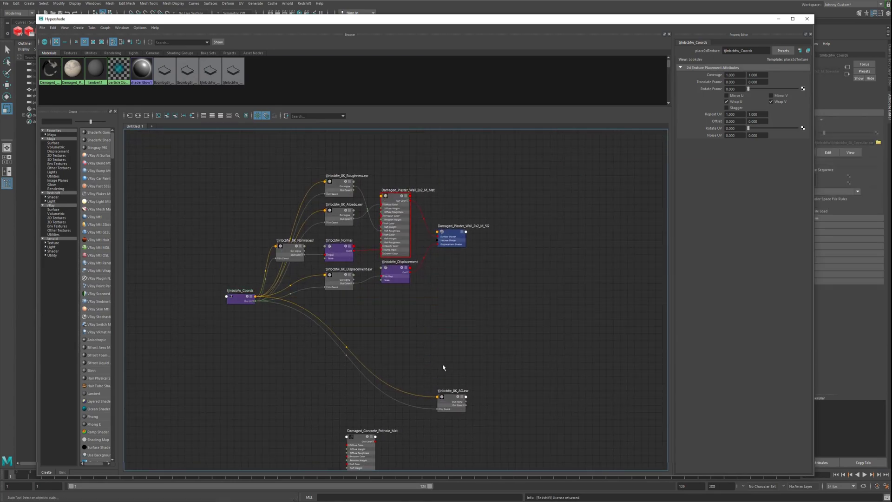
Add a multiplyDivide node, connecting the plaster's AO texture to Input 1 and the node's output to the material's diffuse color.
key("Tab")
type("mu")
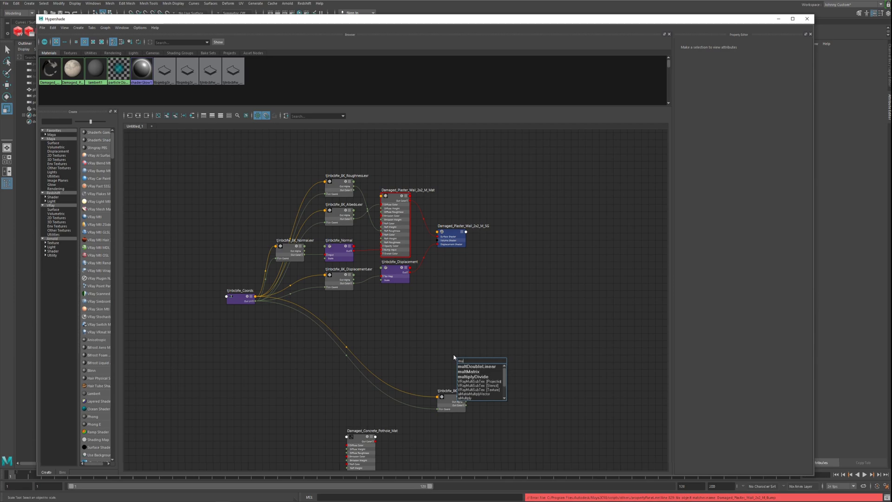
type("lt")
left_click(473, 377)
left_click_drag(466, 409, 382, 204)
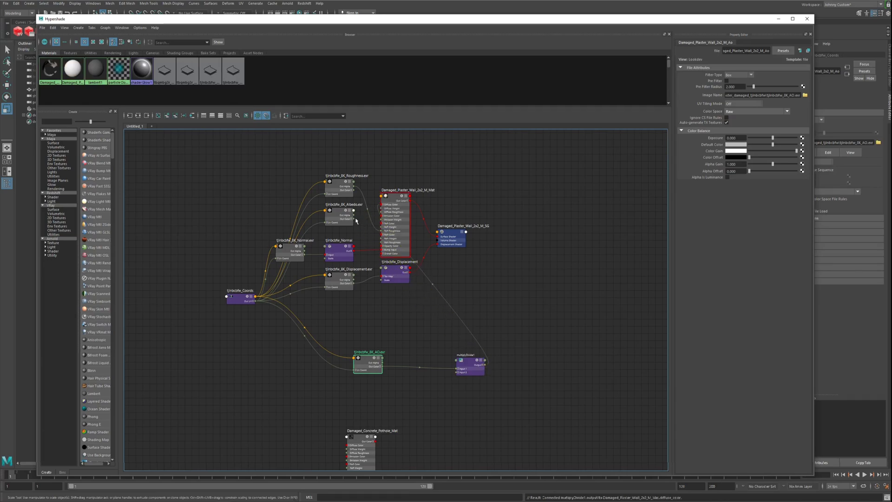
left_click_drag(501, 401, 346, 356)
left_click(482, 372)
left_click_drag(514, 408, 343, 347)
key("Delete")
middle_click_drag(431, 360, 517, 253, "alt")
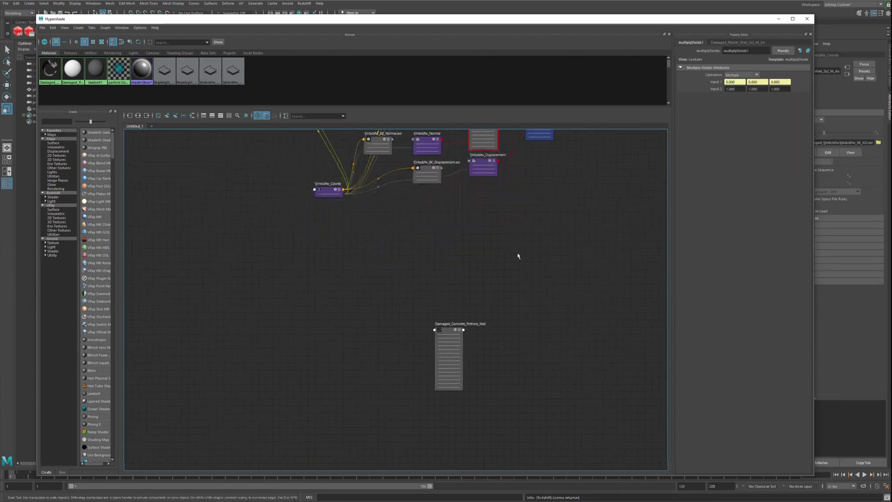
Graph the Damaged_Concrete_Pothole material's network, including everything connected to its texture coordinates node.
left_click(444, 334)
left_click(138, 116)
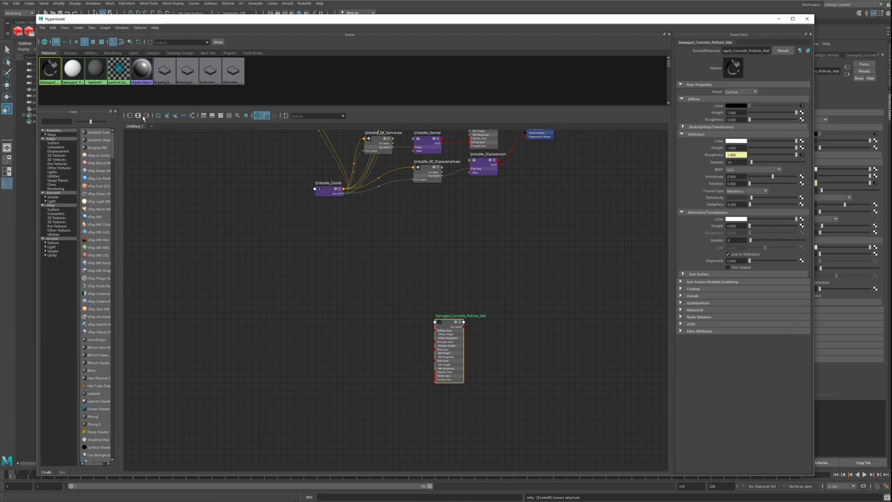
left_click(279, 409)
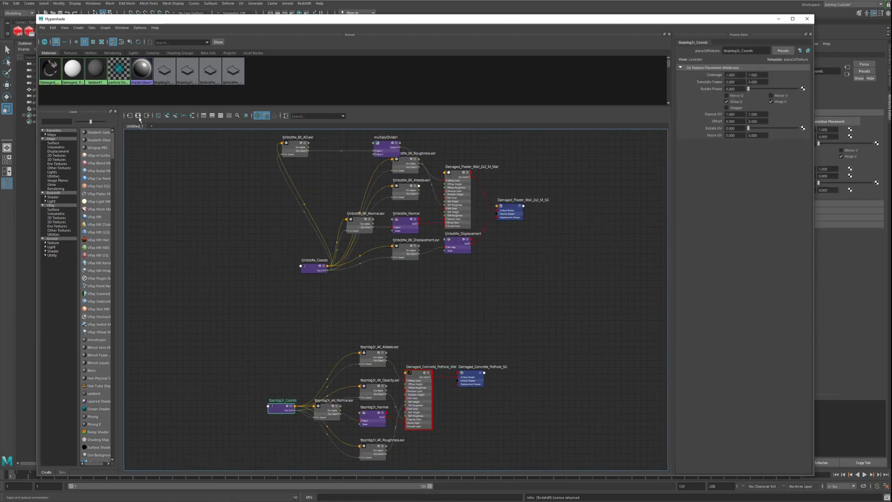
Add a multiplyDivide node combining the concrete's AO texture with its albedo on Input 2, and connect its output to the concrete material's diffuse color.
key("Tab")
type("mul")
left_click(422, 347)
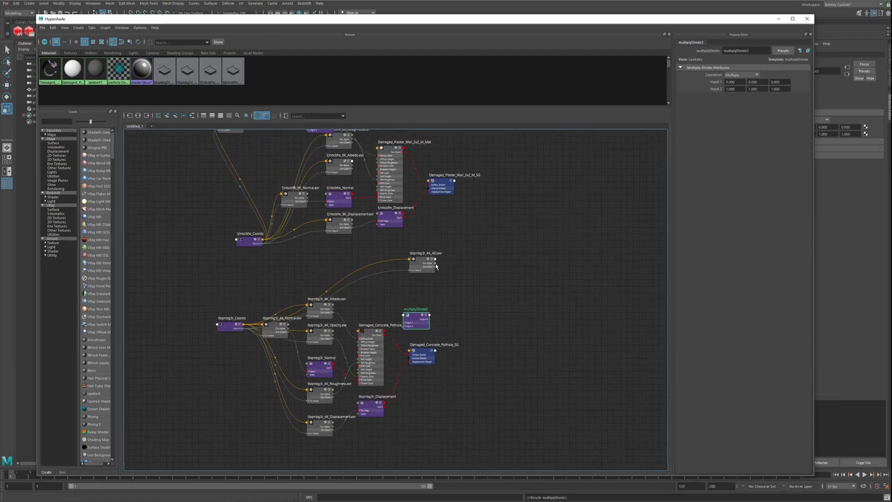
left_click_drag(418, 317, 437, 309)
left_click_drag(334, 313, 399, 304)
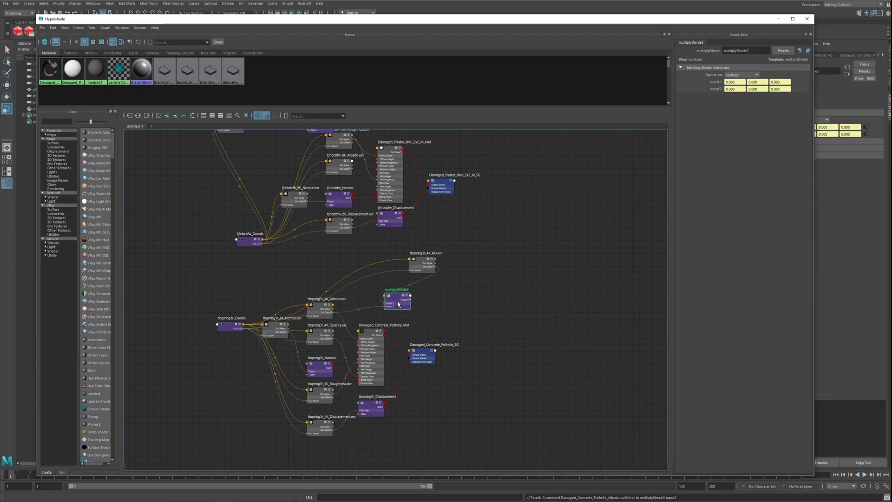
left_click_drag(358, 340, 412, 301)
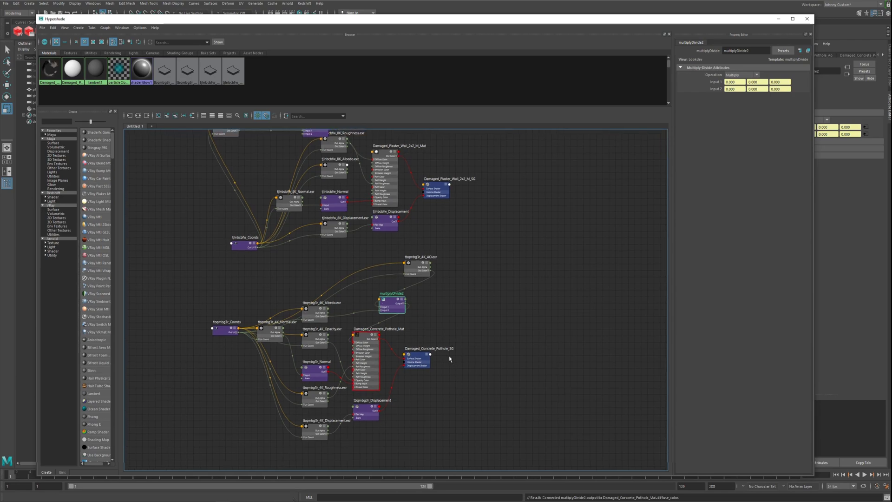
Delete the Damaged_Concrete_Pothole_SG shading group.
left_click_drag(415, 359, 489, 355)
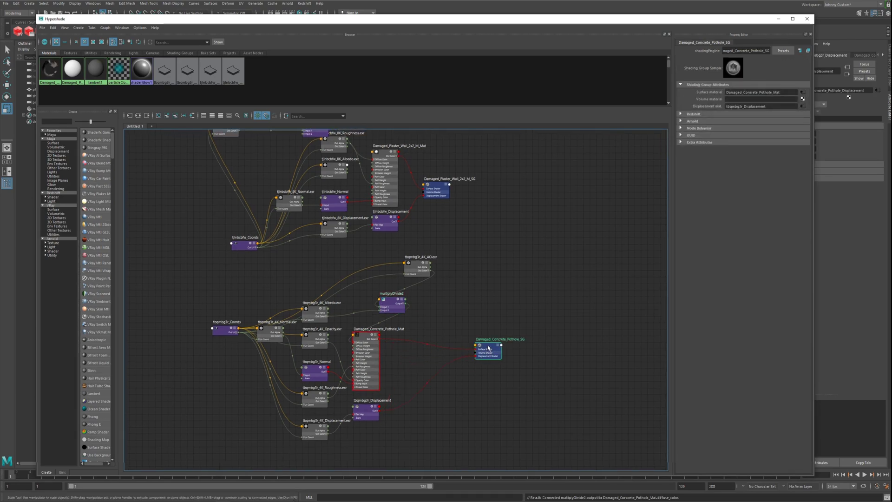
key("Delete")
middle_click_drag(485, 350, 452, 344, "alt")
Add a RedshiftMaterialBlender node and delete the shading group that comes with it.
key("Tab")
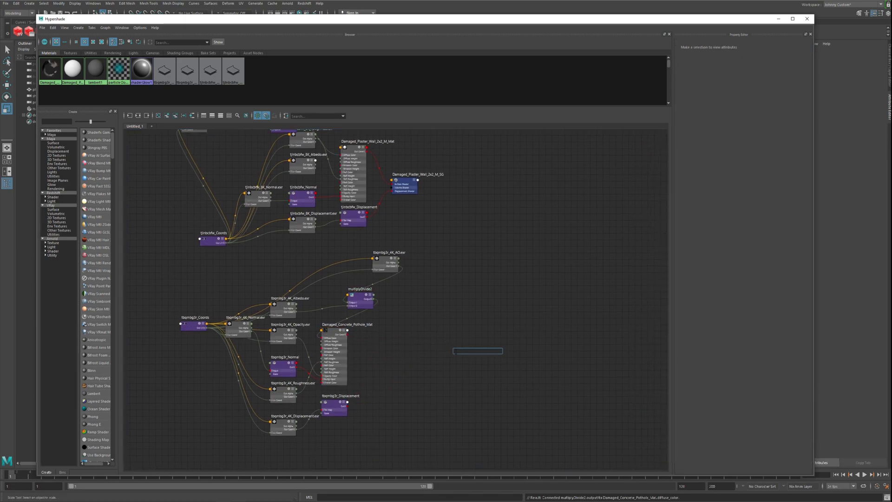
type("blender")
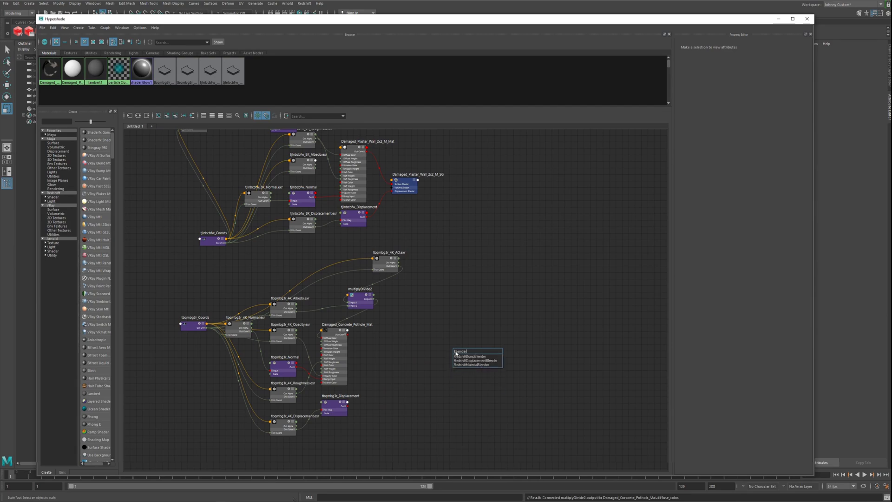
left_click(487, 365)
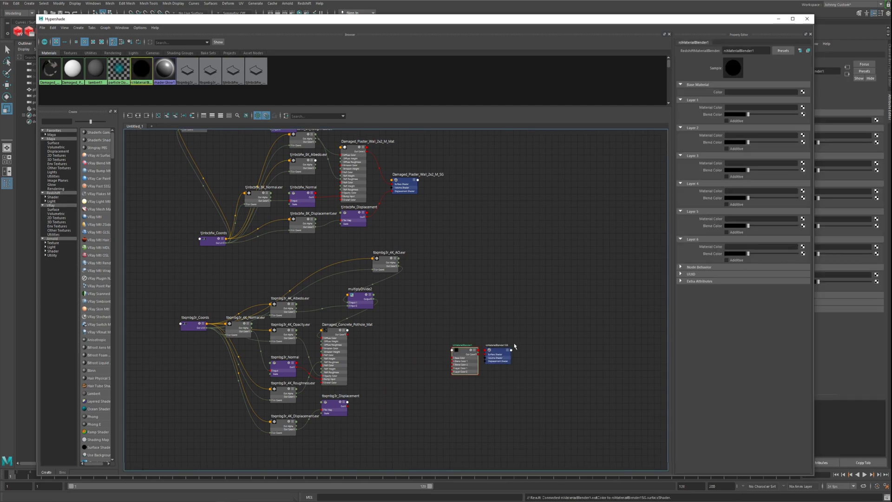
left_click(508, 355)
key("Delete")
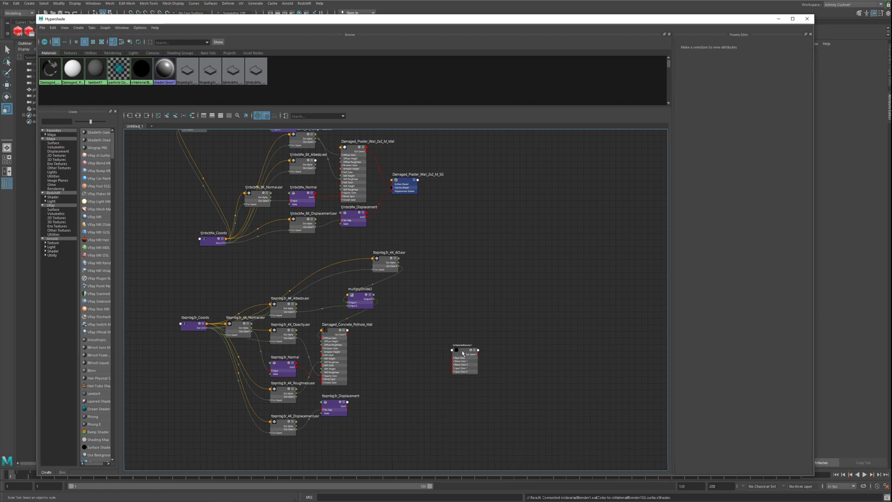
Move the plaster shading group clear of its network and connect the material blender's output to its surface shader.
left_click_drag(464, 358, 461, 219)
middle_click_drag(432, 173, 397, 260, "alt")
left_click_drag(380, 271, 586, 289)
left_click_drag(441, 329, 564, 289)
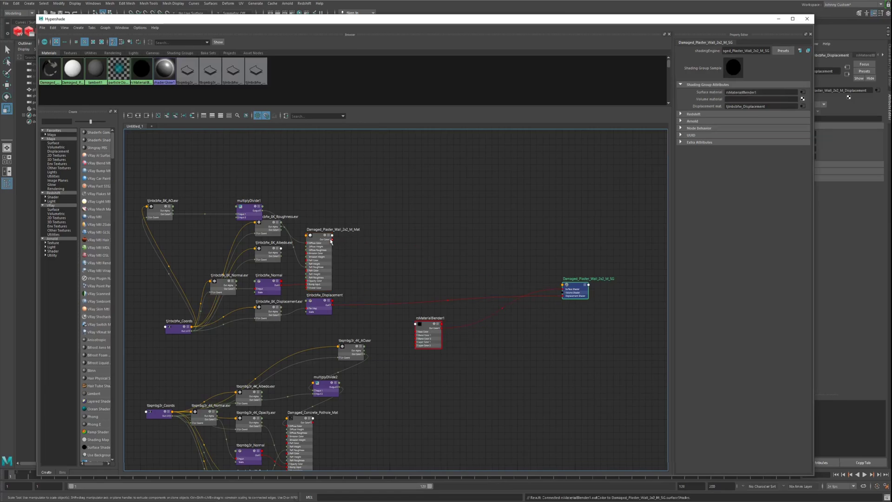
Connect the plaster material to the material blender's Base Color and disconnect the plaster displacement from the shading group.
left_click_drag(365, 272, 417, 332)
middle_click_drag(437, 319, 432, 282, "alt")
left_click_drag(556, 253, 484, 268)
middle_click_drag(363, 363, 350, 354, "alt")
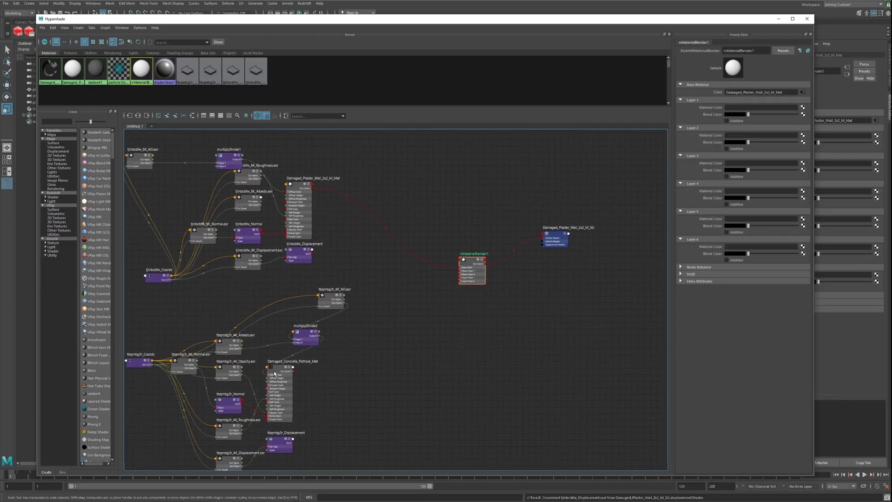
Move the concrete material nearer the material blender and connect its output to Layer Color 1.
left_click_drag(280, 377, 377, 348)
scroll(438, 305, "up", 2)
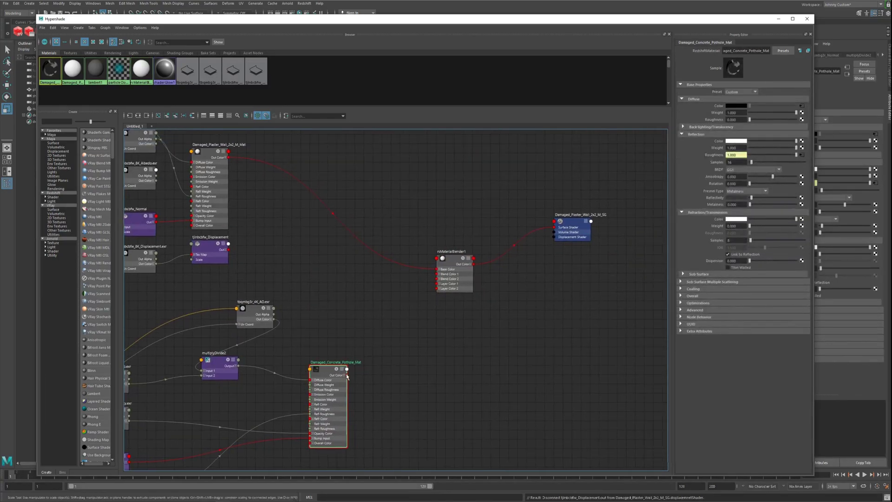
left_click_drag(347, 377, 436, 285)
Add a RedshiftDisplacementBlender node to the graph.
middle_click_drag(420, 355, 406, 325)
key("Tab")
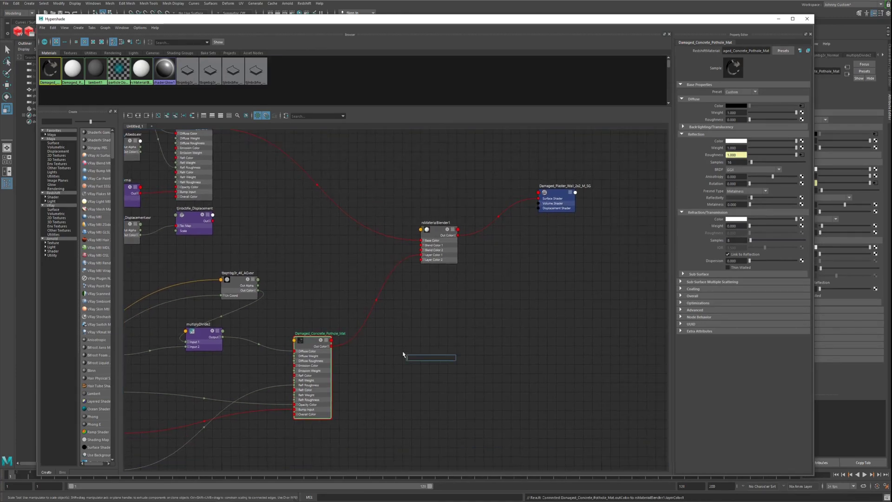
type("despl")
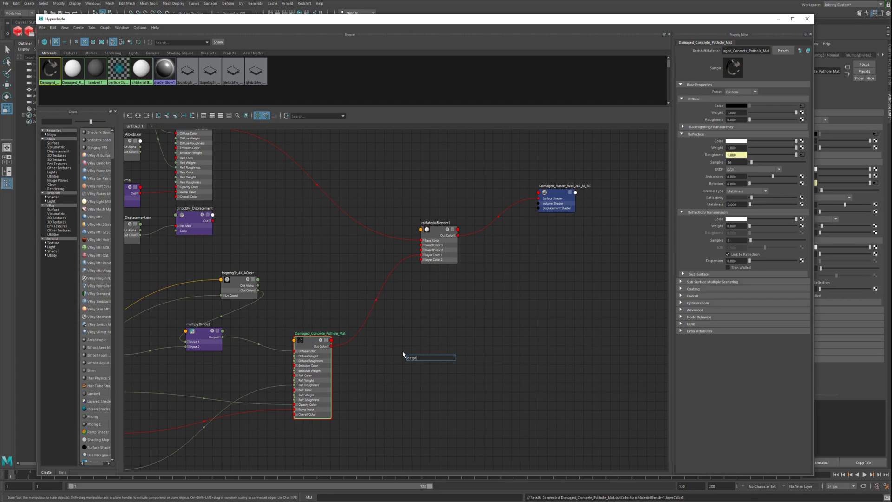
key("BackSpace")
key("BackSpace")
key("BackSpace")
type("isp")
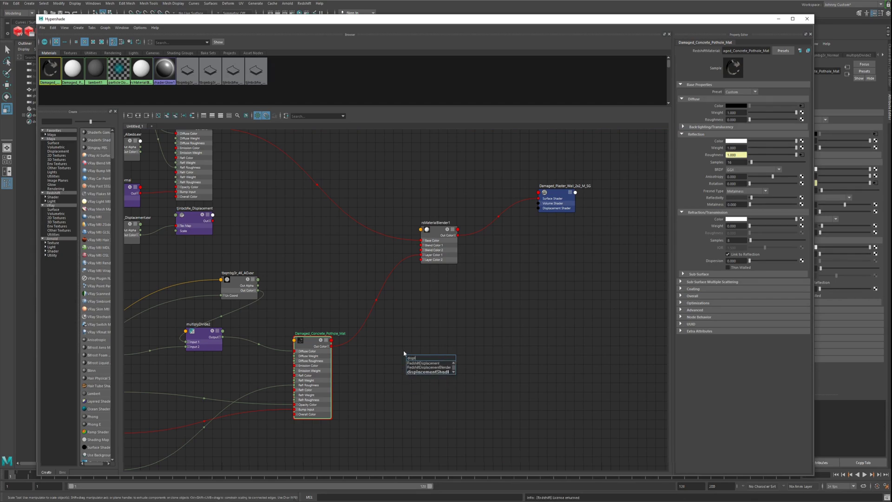
left_click(428, 368)
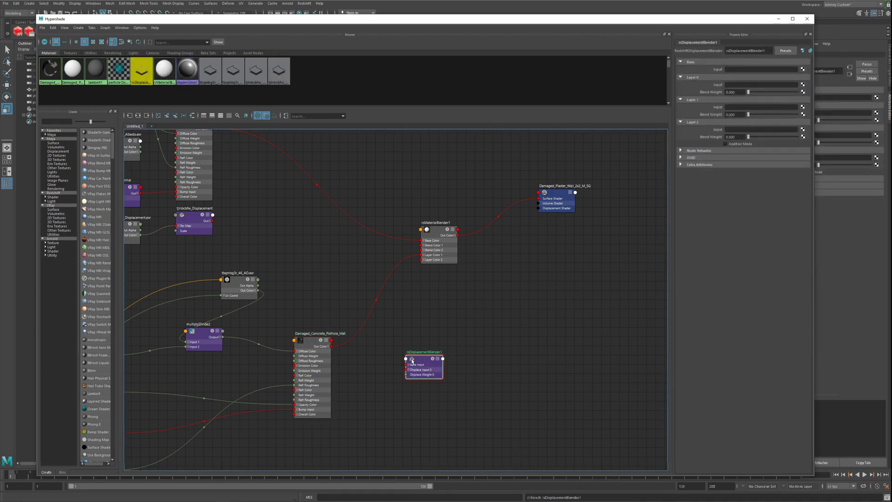
Feed the plaster and concrete displacements into the displacement blender's Base Input and Displace Input 0, and its output into the shading group's displacement shader.
left_click_drag(412, 361, 466, 338)
left_click_drag(213, 224, 455, 322)
left_click(471, 322)
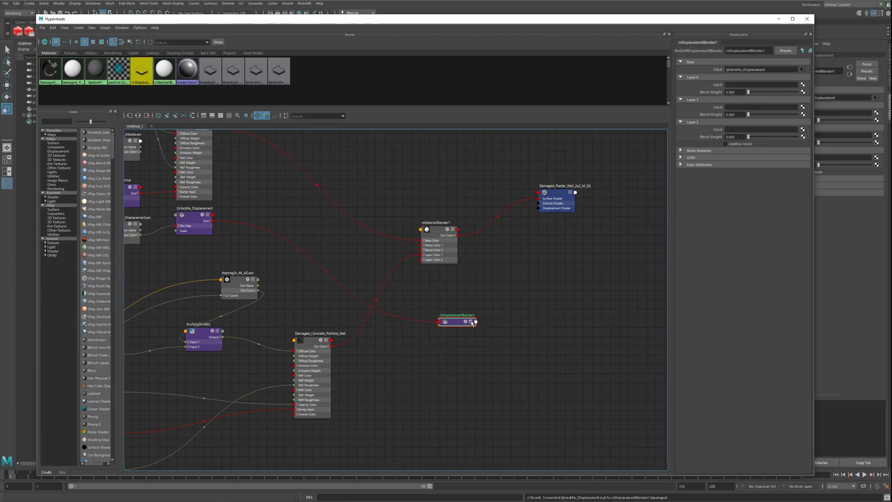
left_click(471, 322)
left_click(470, 321)
left_click_drag(477, 338, 540, 207)
middle_click_drag(510, 348, 573, 283, "alt")
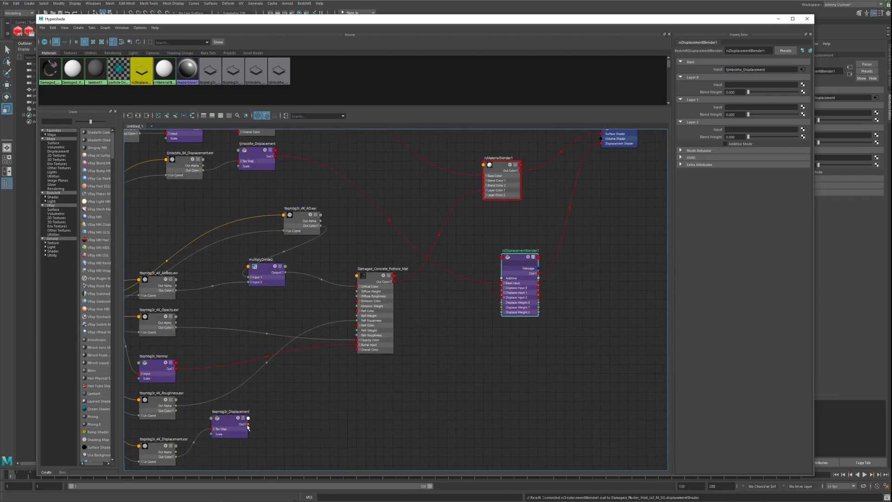
left_click_drag(249, 426, 503, 288)
Rearrange the graph, separating the plaster network from the concrete network and repositioning the concrete's AO, multiplyDivide and material blender nodes.
scroll(443, 384, "down", 4)
middle_click_drag(413, 378, 423, 389, "alt")
left_click_drag(388, 184, 218, 303)
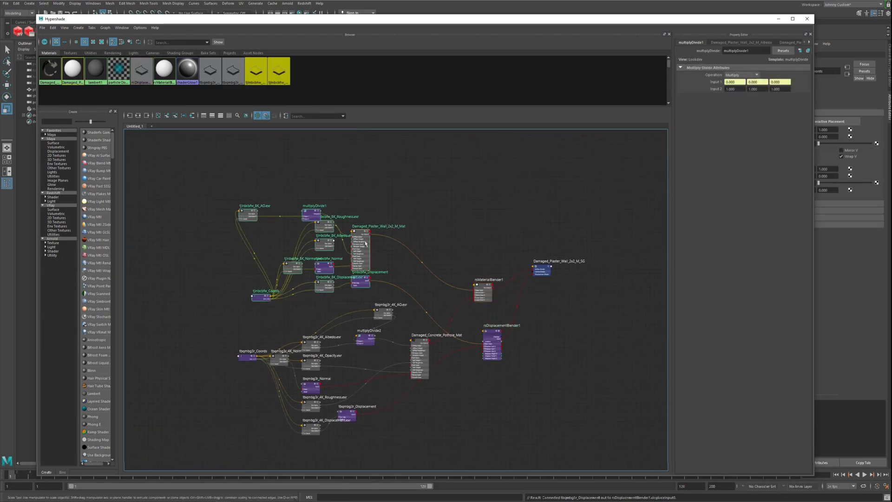
left_click_drag(364, 248, 410, 246)
middle_click_drag(410, 246, 396, 209, "alt")
left_click_drag(390, 268, 311, 318, "shift")
left_click(382, 255)
left_click_drag(355, 299, 374, 292)
left_click_drag(464, 253, 478, 233)
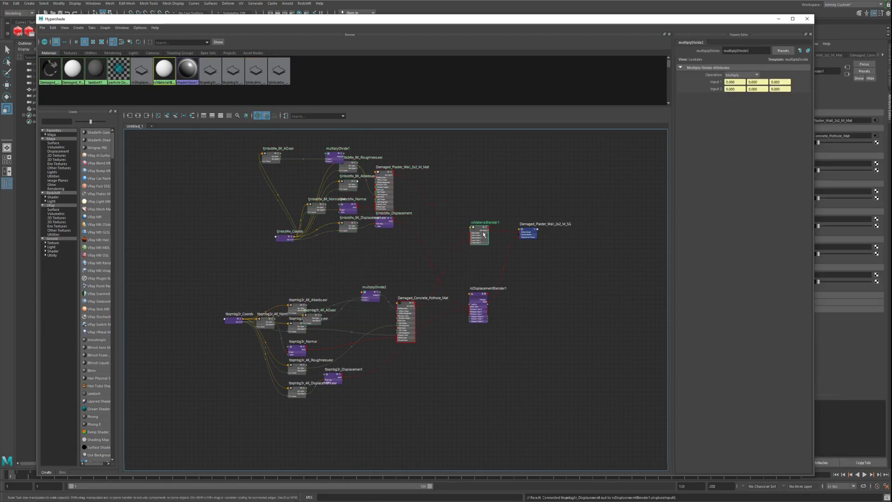
Add a projection node and place it below the concrete material.
scroll(392, 353, "up", 2)
left_click(419, 388)
key("Tab")
type("proj")
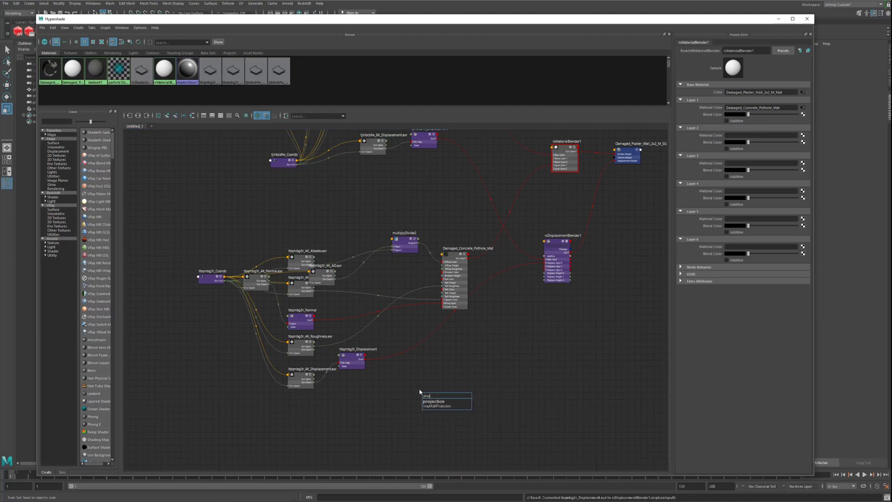
left_click(433, 402)
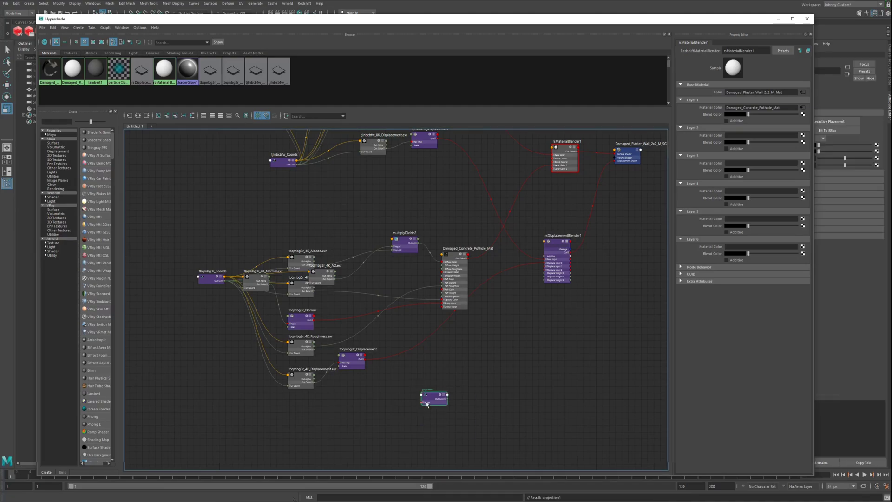
left_click_drag(435, 397, 444, 370)
scroll(443, 367, "up", 2)
middle_click_drag(444, 375, 449, 381, "alt")
left_click_drag(448, 378, 442, 366)
Set the projection node's type to Perspective and link it to projectorCamShape.
left_click(754, 112)
left_click(739, 168)
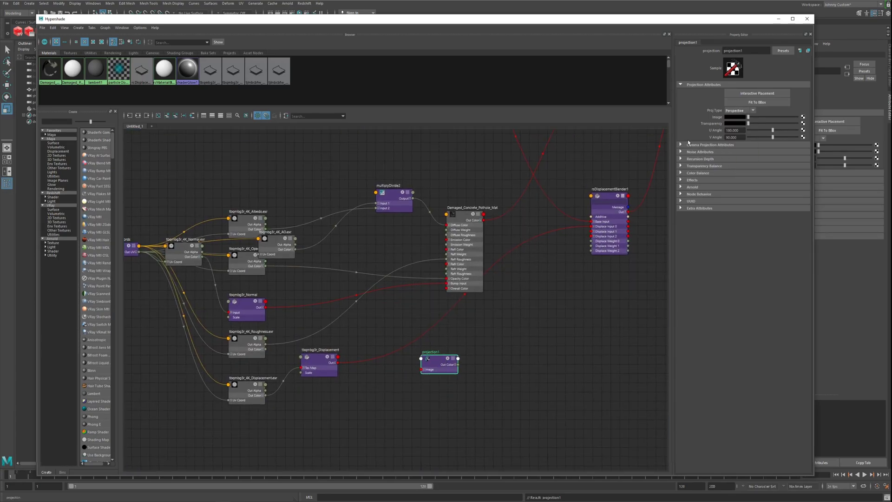
left_click(681, 145)
left_click(756, 154)
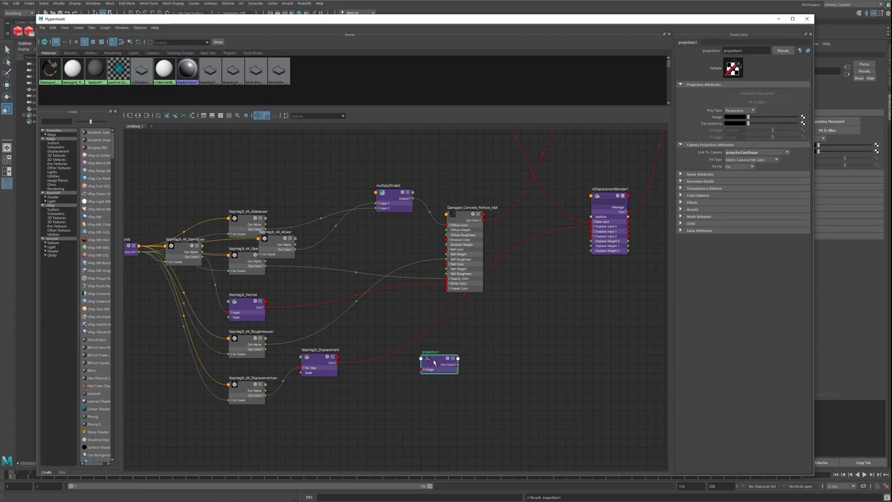
Graph the projection node's connections and spread projectorCamShape, the projection node and the displacement blender apart.
left_click_drag(434, 362, 450, 367)
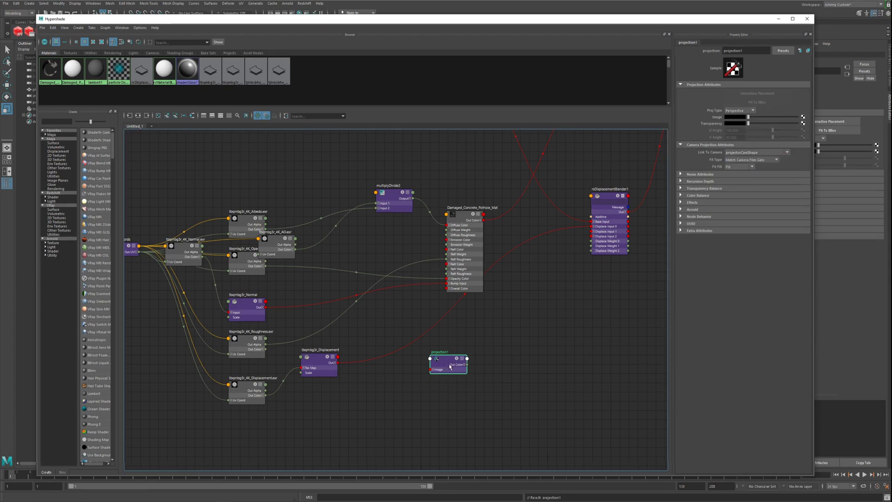
left_click(138, 116)
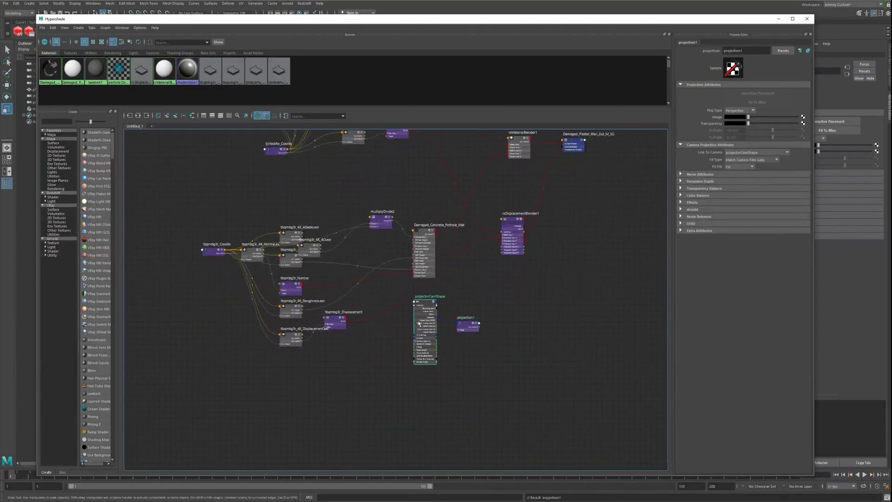
left_click_drag(419, 324, 333, 407)
scroll(405, 361, "up", 3)
left_click_drag(496, 319, 419, 352)
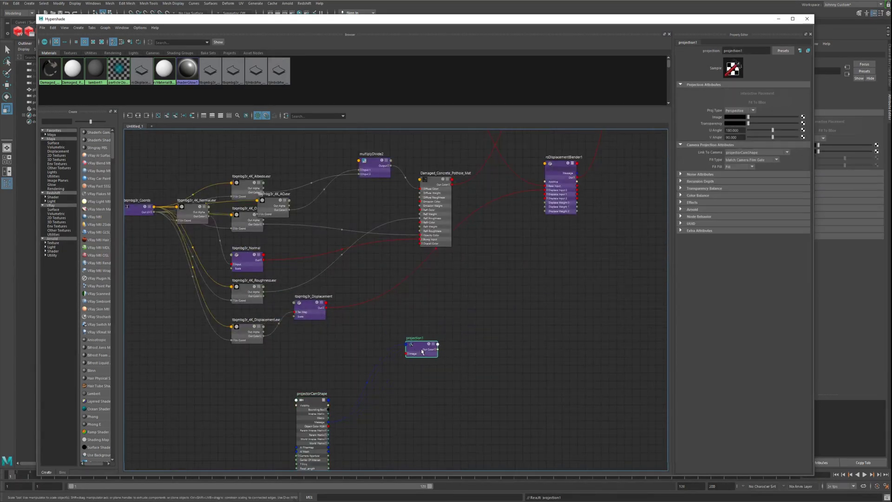
left_click_drag(562, 167, 604, 171)
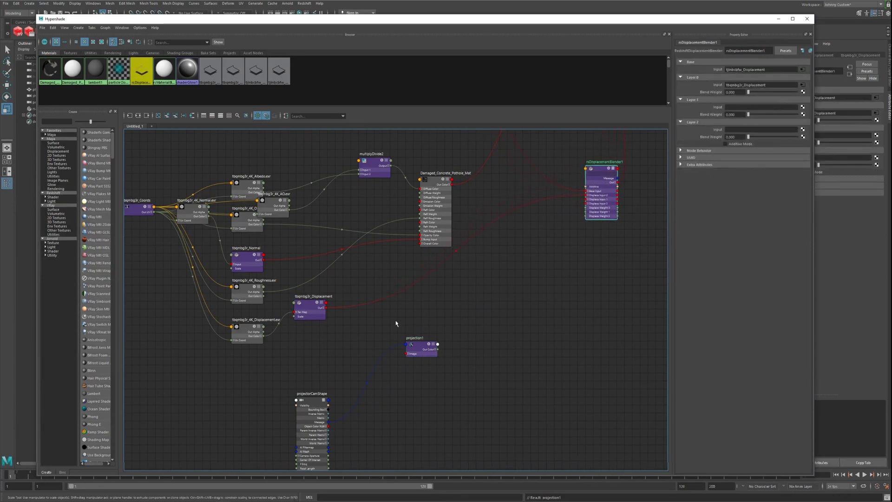
Route the concrete displacement texture through the projection node's Image input and connect the projection's Out Color to the displacement node's Tex Map.
scroll(364, 302, "up", 3)
middle_click_drag(371, 303, 357, 272, "alt")
left_click_drag(275, 278, 508, 285)
middle_click_drag(423, 314, 408, 319, "alt")
left_click_drag(404, 348, 370, 370)
left_click_drag(189, 322, 468, 290)
middle_click_drag(399, 283, 497, 321, "alt")
left_click_drag(597, 318, 608, 351)
left_click_drag(486, 395, 480, 361)
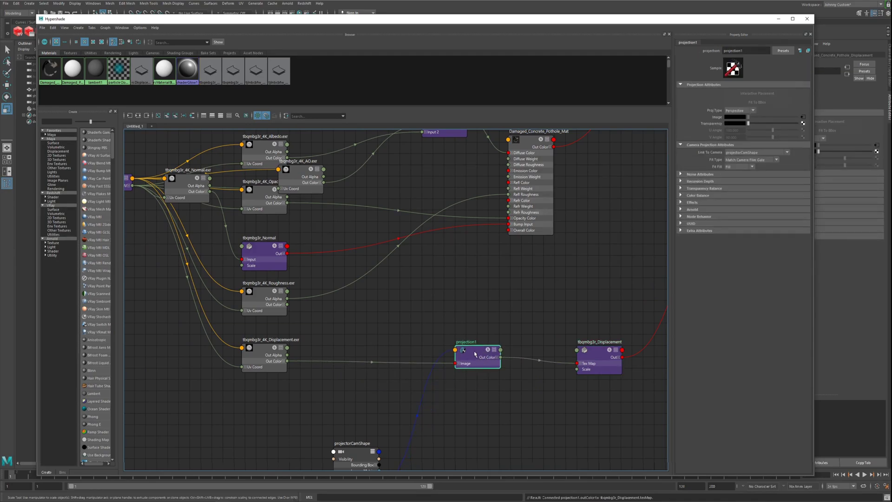
Duplicate the projection node, place the copy beside the roughness texture, and link it to projectorCamShape.
key("ctrl+d")
left_click_drag(368, 318, 405, 298)
middle_click_drag(405, 346, 420, 364, "alt")
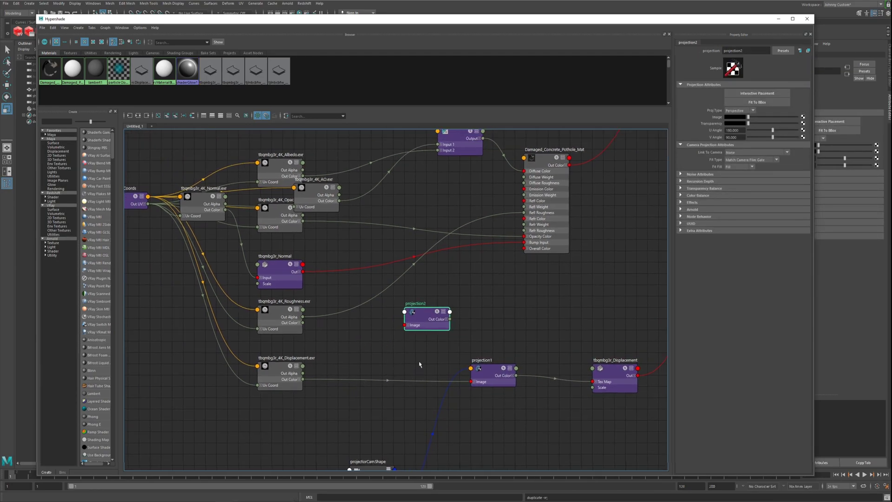
left_click(757, 152)
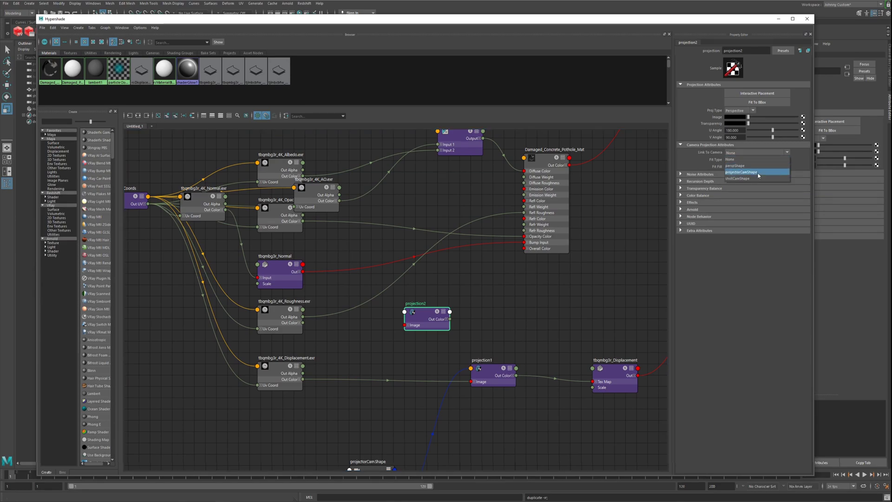
left_click(757, 173)
Connect the concrete roughness texture's Out Color to the second projection's Image, and the projection's Out Color R to the material's Refl Roughness.
left_click_drag(373, 470, 152, 402)
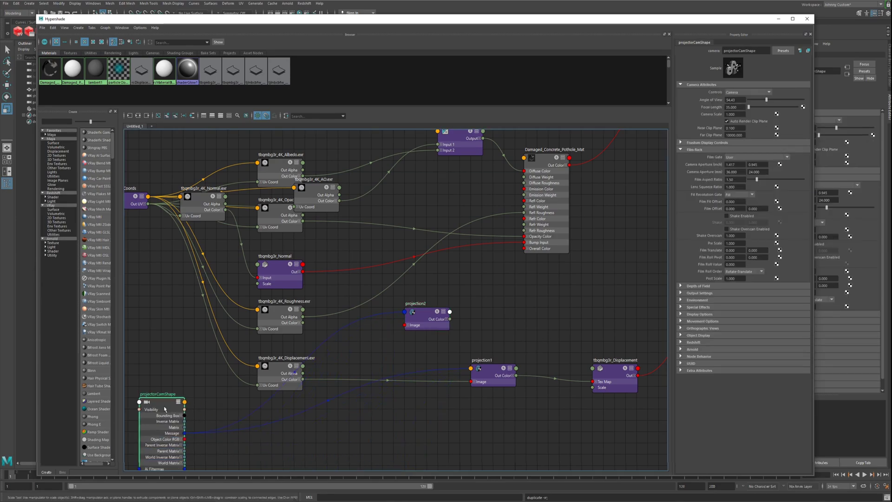
middle_click_drag(415, 355, 416, 383, "alt")
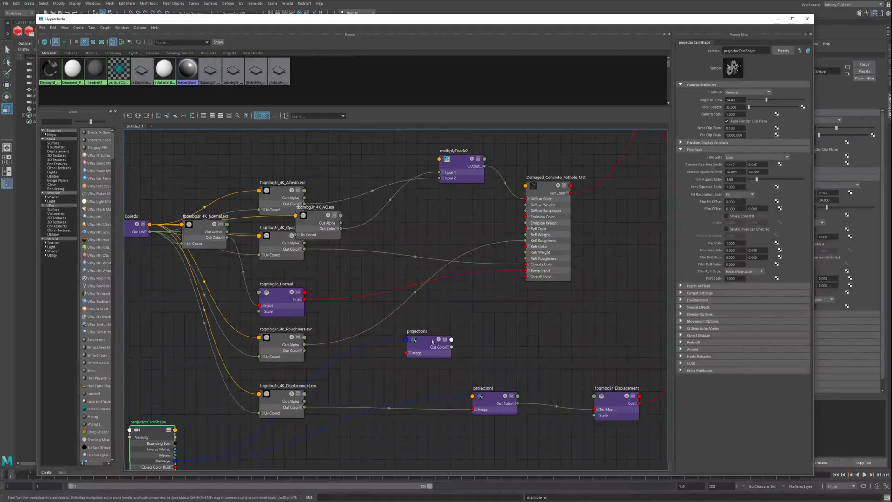
left_click_drag(432, 342, 421, 331)
left_click_drag(314, 345, 397, 342)
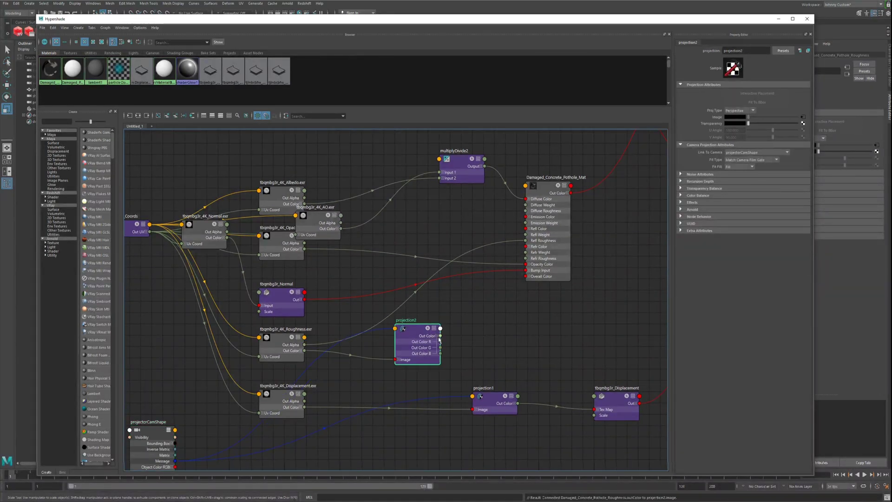
left_click_drag(466, 337, 532, 242)
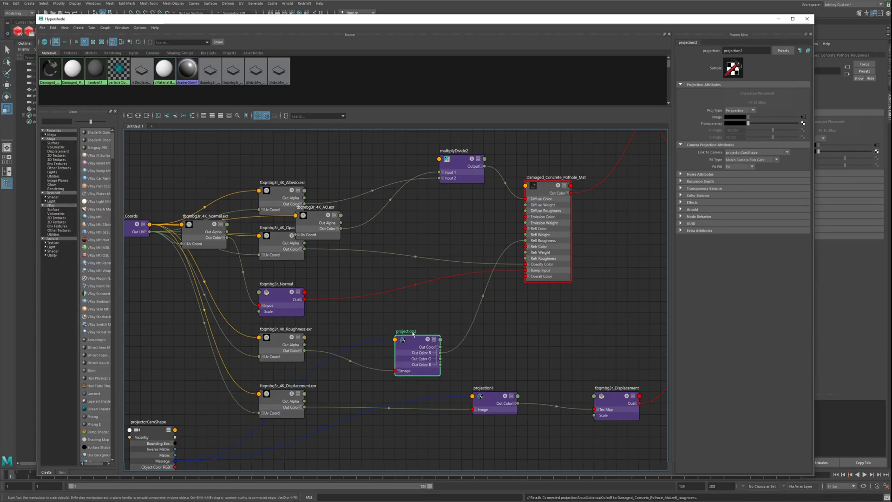
Duplicate the projection node and insert the copy between the concrete normal texture and the Input of the concrete Normal bump node.
middle_click_drag(396, 323, 422, 336, "alt")
key("ctrl+d")
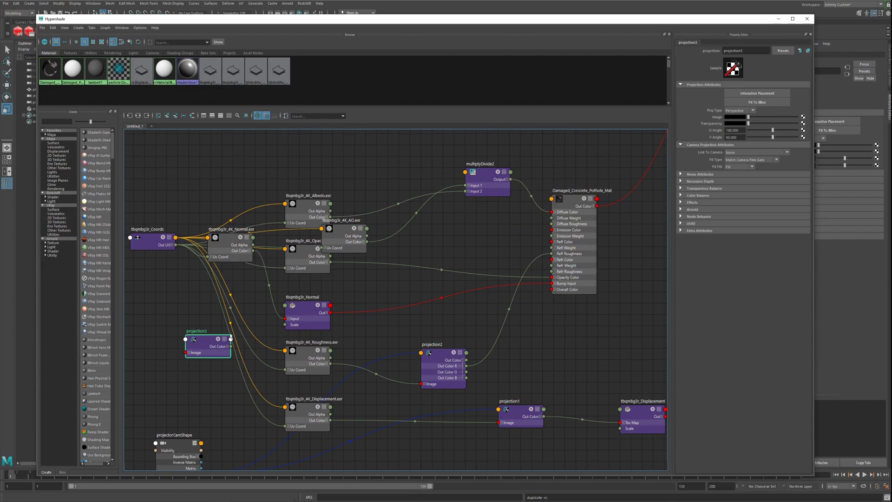
left_click_drag(211, 344, 427, 292)
left_click_drag(306, 312, 509, 315)
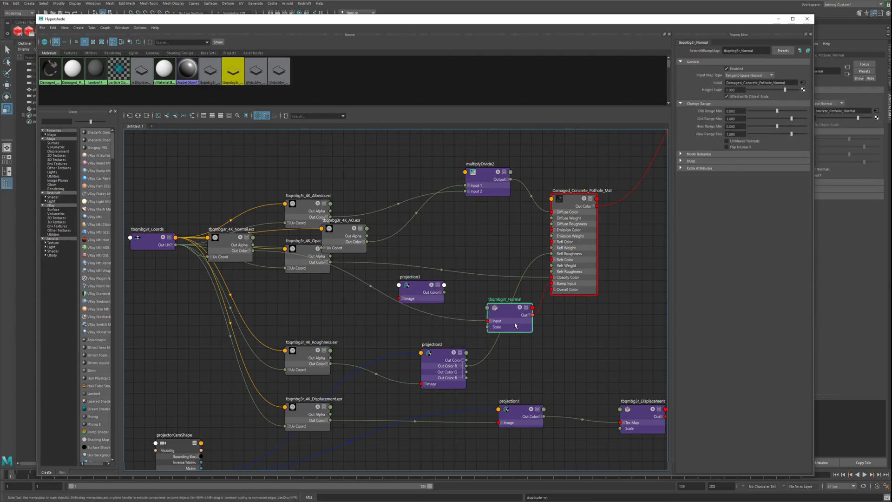
left_click_drag(247, 256, 422, 291)
left_click_drag(481, 321, 486, 298)
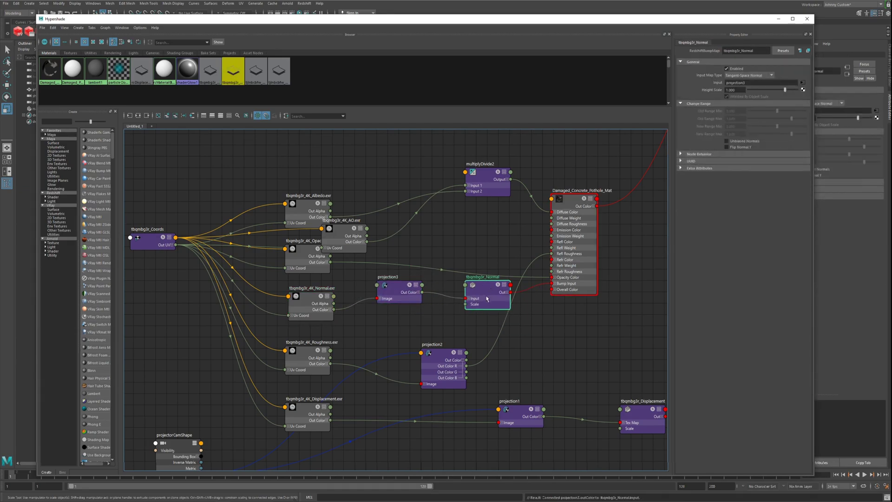
Link the normal texture's projection node to projectorCamShape.
left_click(399, 288)
left_click(756, 152)
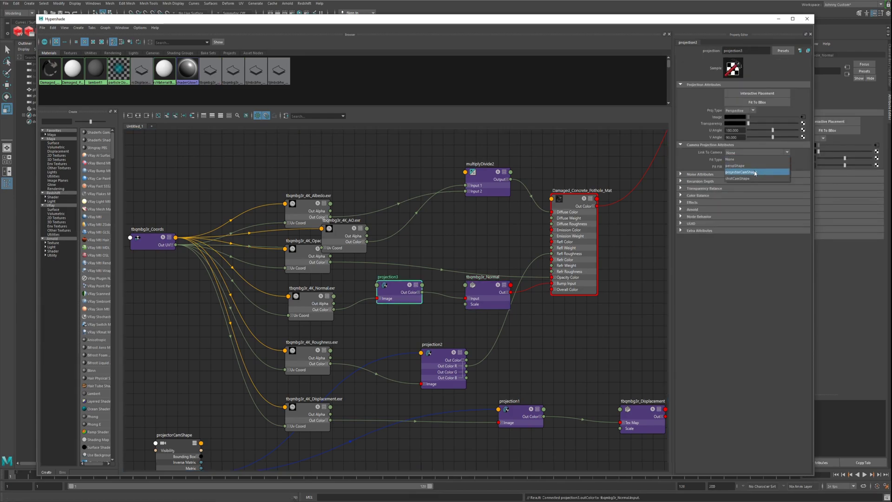
left_click(754, 171)
Duplicate the normal texture's projection for the diffuse color and move the concrete AO texture clear above the albedo texture.
middle_click_drag(460, 291, 475, 316, "alt")
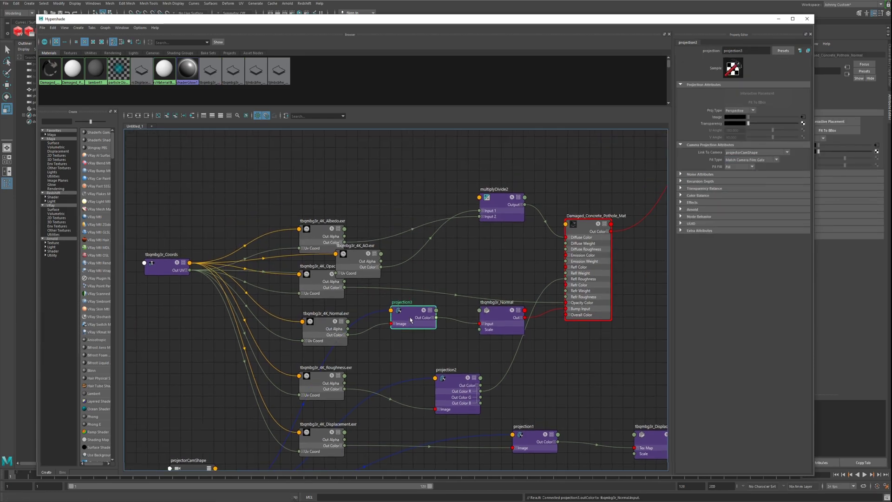
key("ctrl+d")
left_click_drag(230, 298, 465, 280)
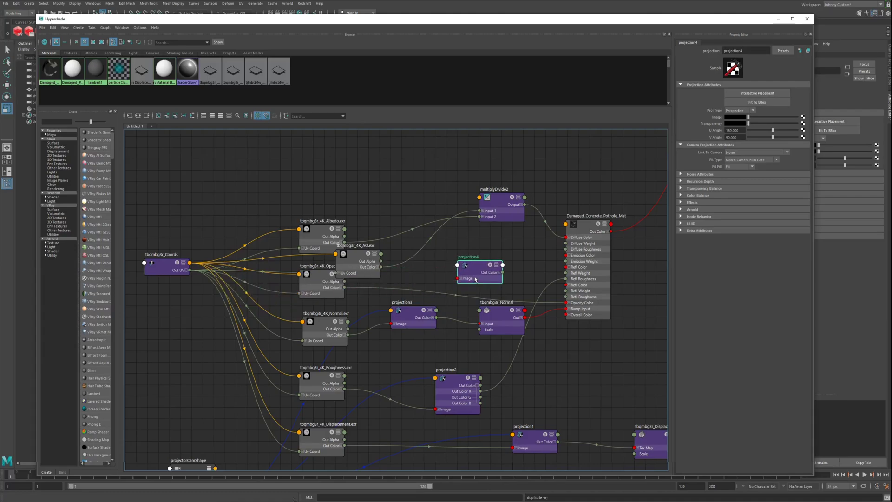
middle_click_drag(466, 281, 423, 302, "alt")
left_click_drag(302, 291, 302, 201)
Duplicate the projection once more, place the copy beside the concrete opacity texture, and link it to projectorCamShape.
left_click(443, 292)
key("ctrl+d")
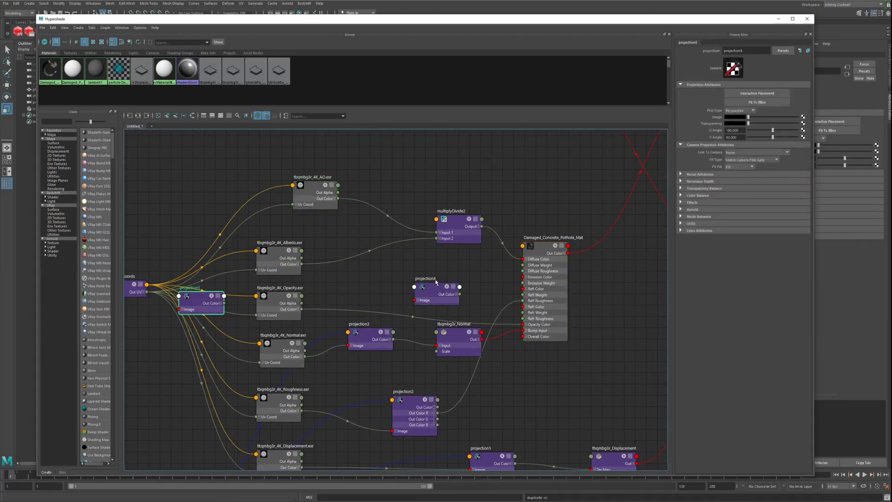
left_click_drag(191, 302, 338, 293)
left_click_drag(432, 293, 389, 169)
left_click_drag(367, 296, 446, 285)
left_click(758, 153)
left_click(762, 172)
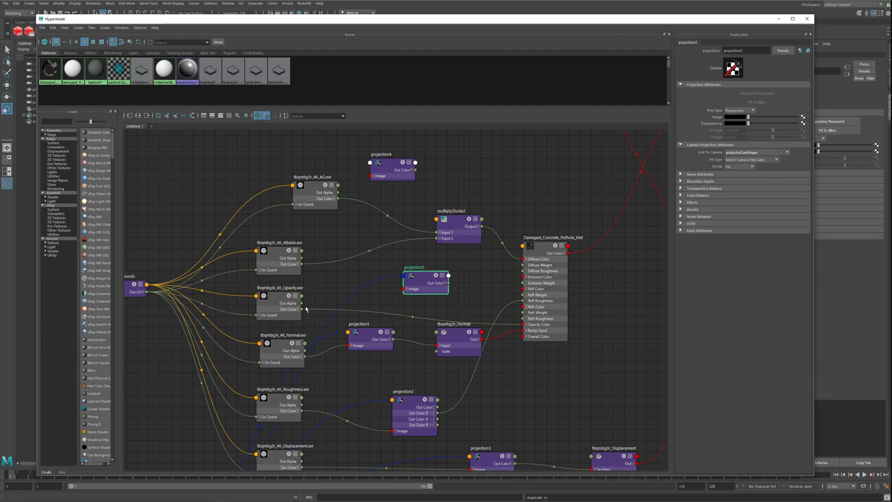
Connect the opacity texture's Out Color to the new projection's Image and disconnect the texture from the concrete material's Opacity Color.
left_click_drag(302, 310, 408, 280)
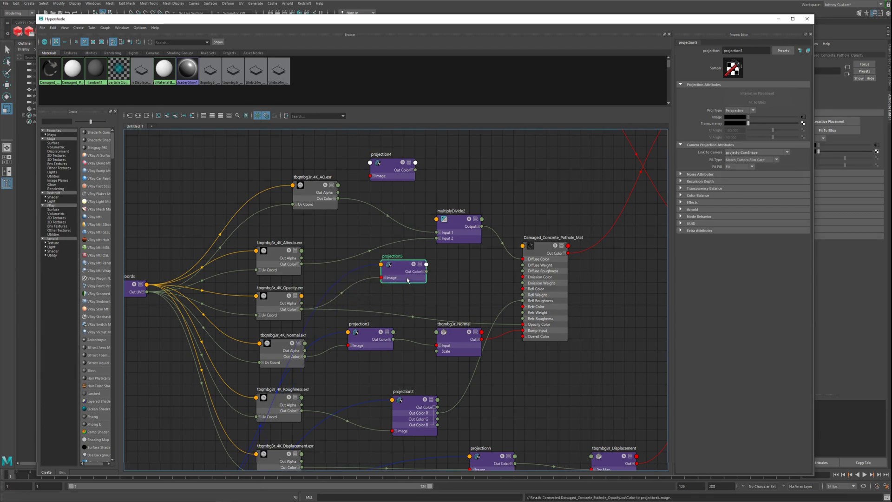
left_click(510, 325)
left_click_drag(512, 326, 487, 298)
left_click_drag(540, 247, 531, 243)
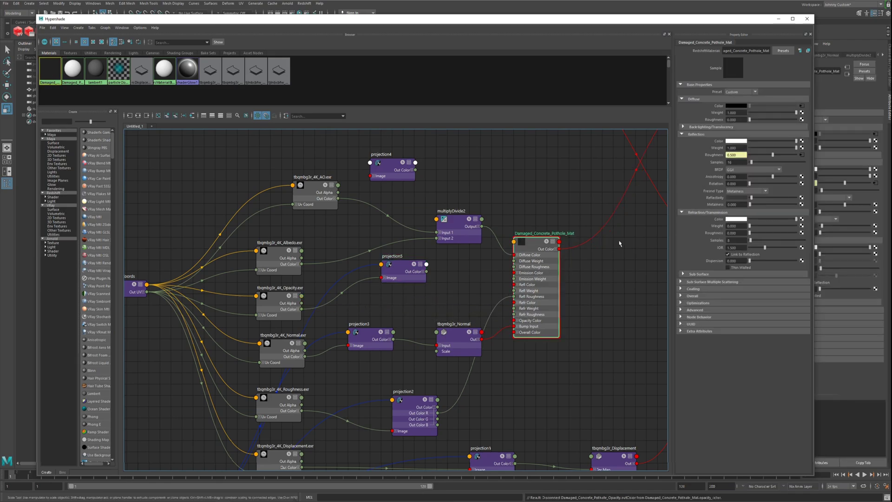
Set the concrete material's overall Opacity color to full white.
left_click(681, 296)
left_click_drag(748, 315, 799, 310)
middle_click_drag(441, 287, 445, 322, "alt")
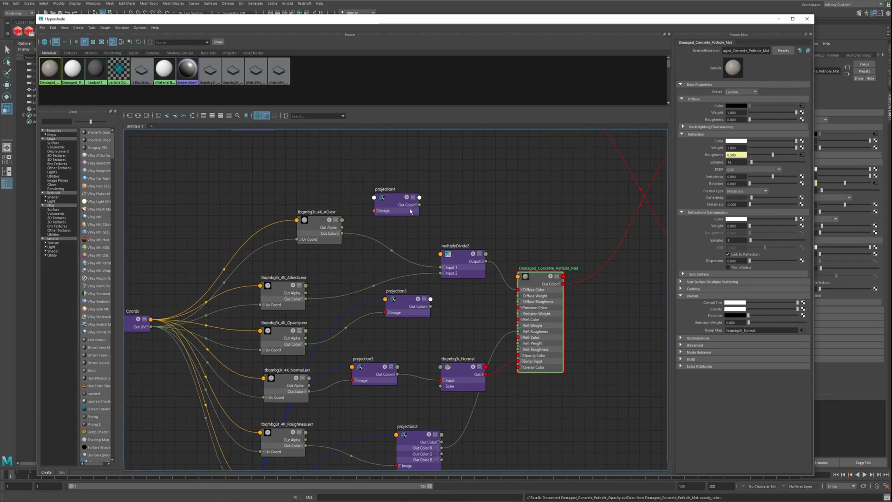
Insert projection4 between multiplyDivide2's Output and the concrete material's Diffuse Color.
left_click_drag(409, 201, 487, 213)
middle_click_drag(486, 212, 464, 224, "alt")
left_click_drag(462, 276, 407, 264)
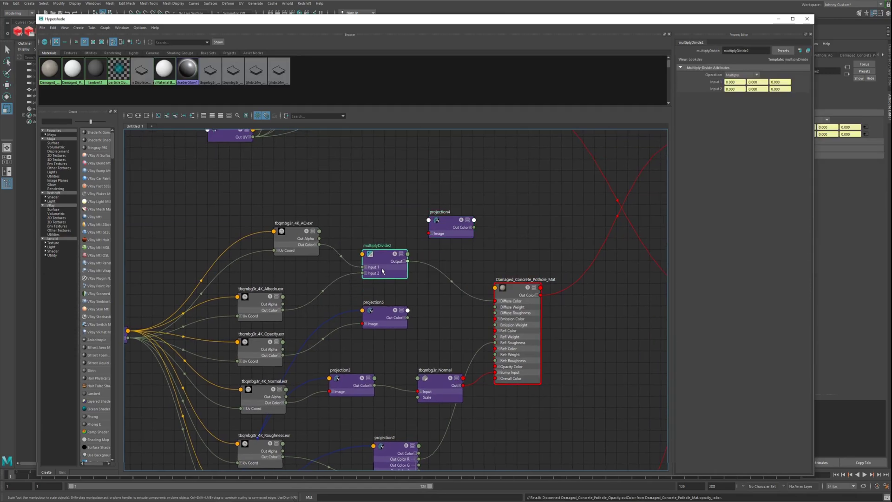
left_click_drag(432, 233, 495, 301)
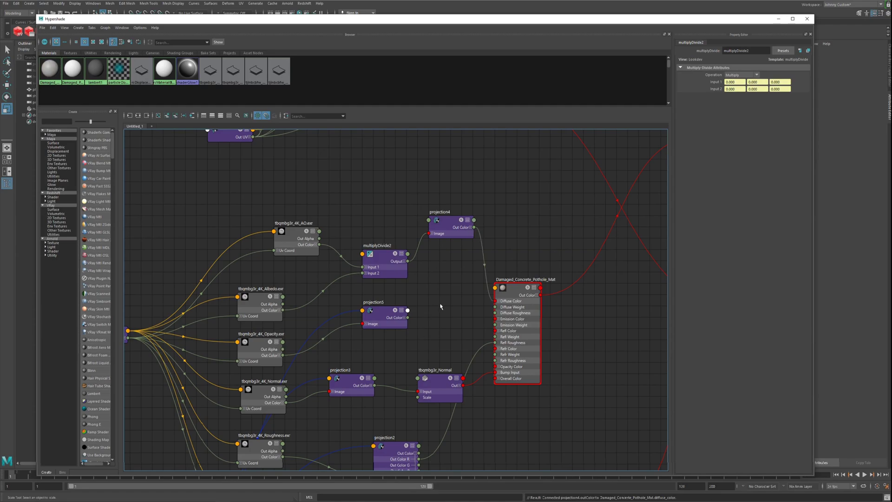
Move the opacity projection above the concrete nodes and connect its Out Color R to rsDisplacementBlender1's Displace Weight 0.
scroll(441, 306, "down", 2)
middle_click_drag(448, 313, 489, 354, "alt")
left_click_drag(452, 361, 474, 250)
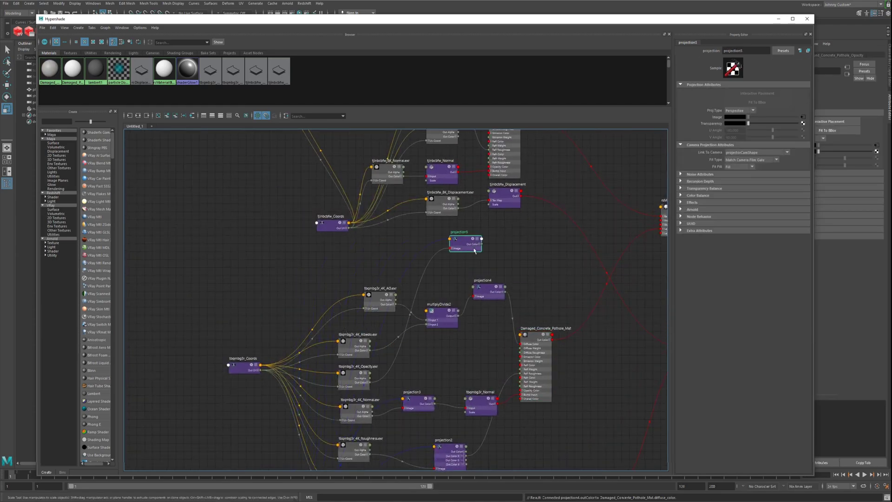
middle_click_drag(528, 258, 329, 259, "alt")
scroll(329, 263, "up", 2)
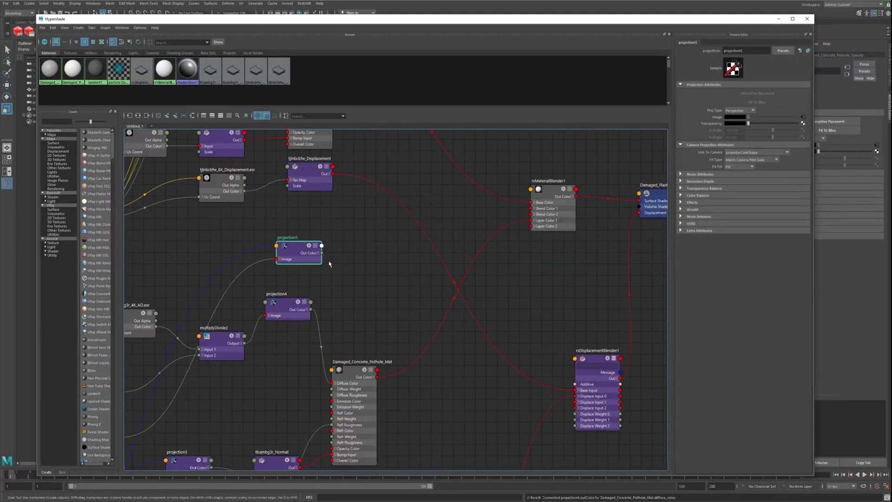
left_click(319, 253)
middle_click_drag(381, 277, 335, 273, "alt")
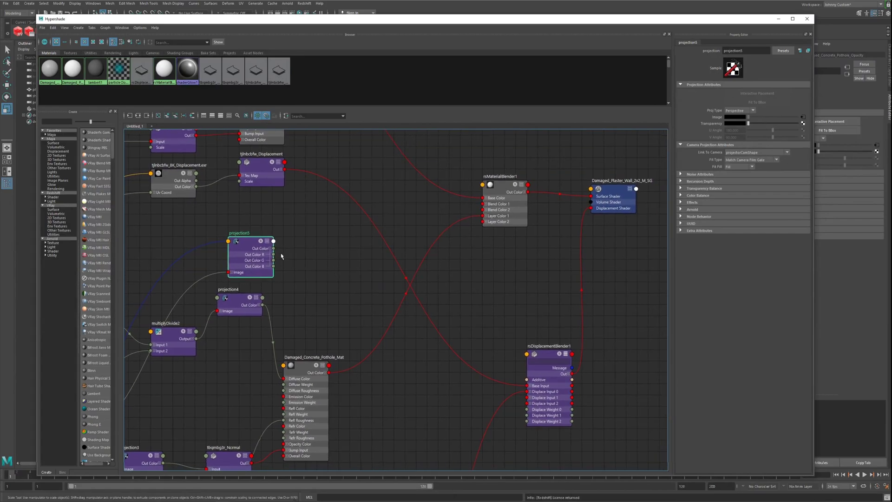
left_click_drag(274, 256, 527, 411)
Connect the opacity projection's Out Color to rsMaterialBlender1's Blend Color 1 and collapse the projection node's channel outputs.
middle_click_drag(318, 283, 373, 376, "alt")
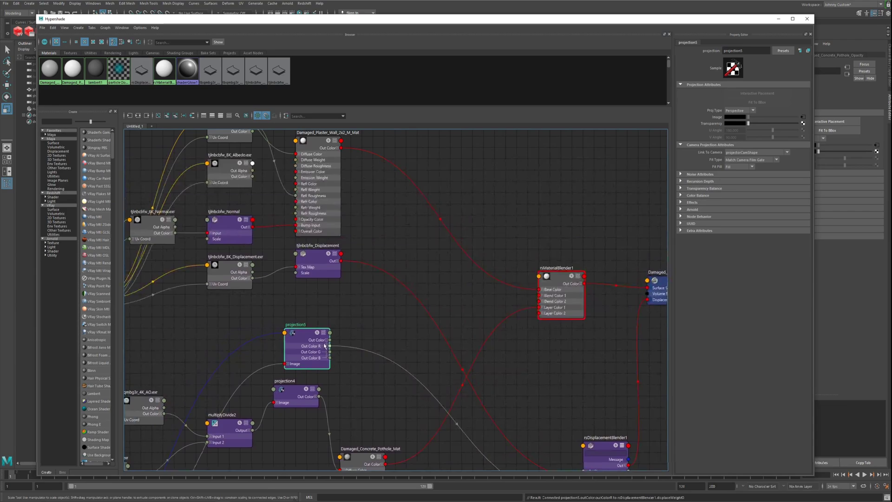
left_click_drag(467, 312, 540, 296)
middle_click_drag(394, 331, 336, 332, "alt")
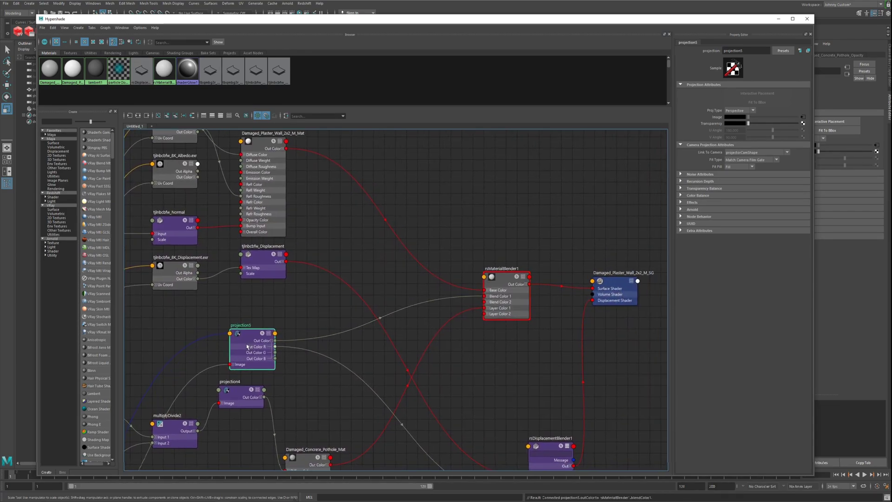
left_click_drag(249, 346, 238, 335)
key("2")
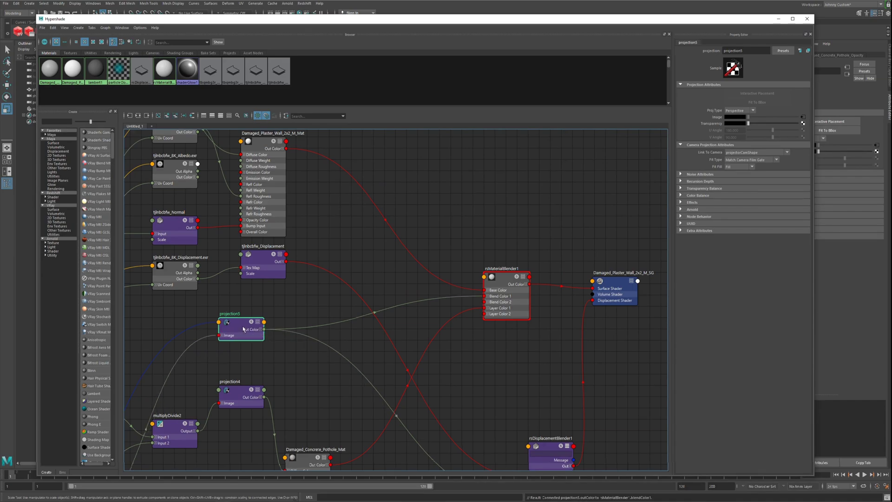
Insert a Color Remap ramp on the opacity projection that feeds the material blender's Layer 1 Blend Color.
left_click(505, 279)
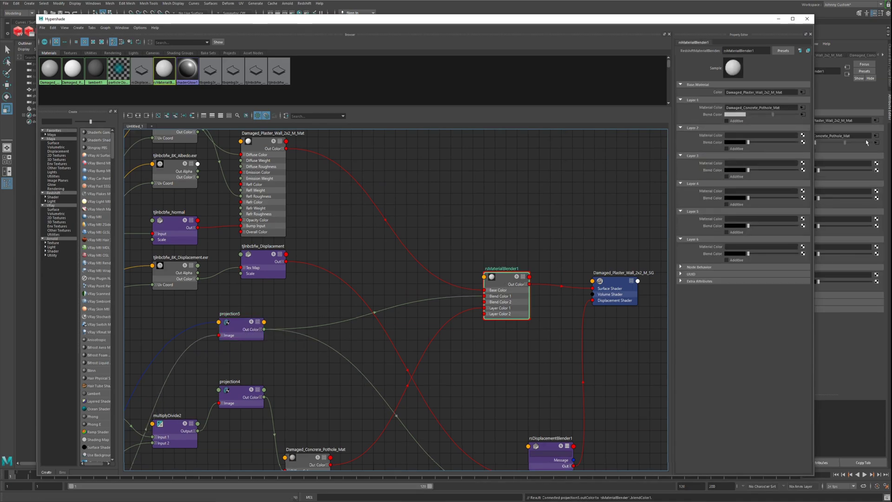
left_click(803, 115)
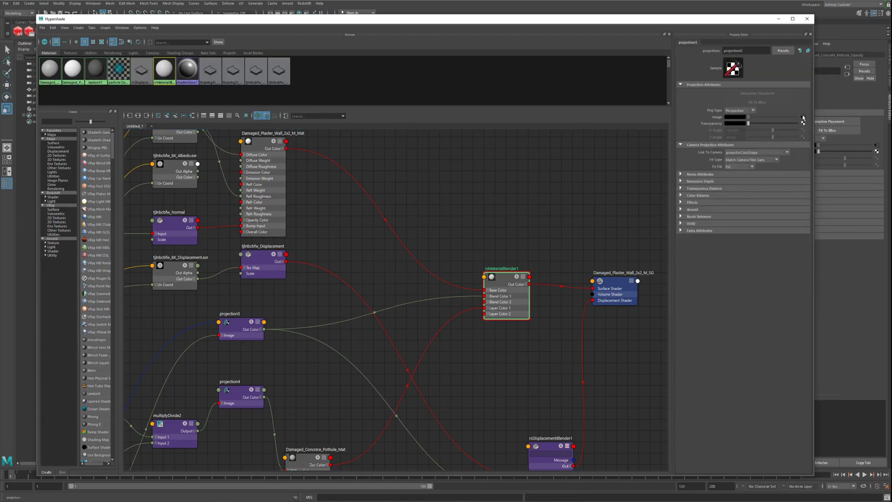
left_click_drag(734, 19, 676, 24)
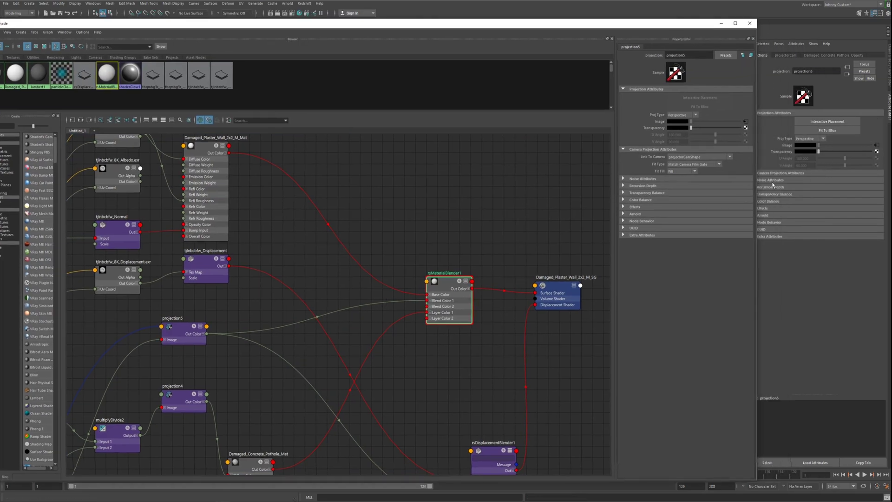
left_click(770, 208)
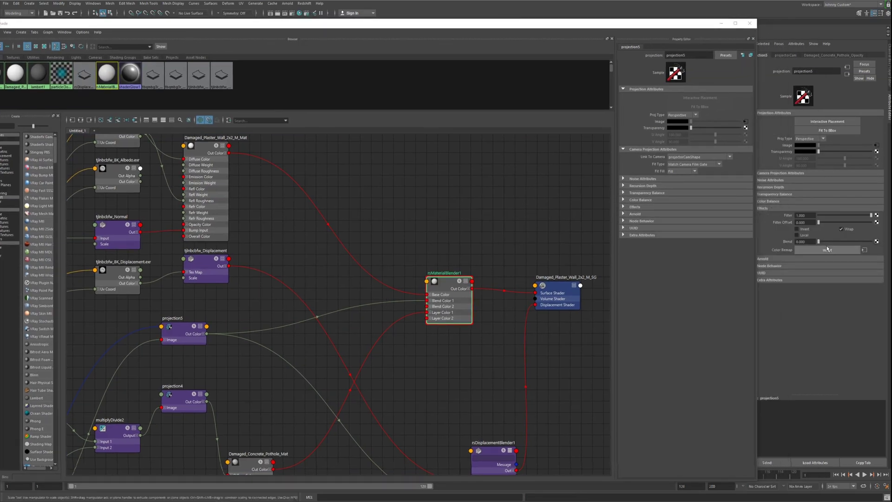
left_click(827, 250)
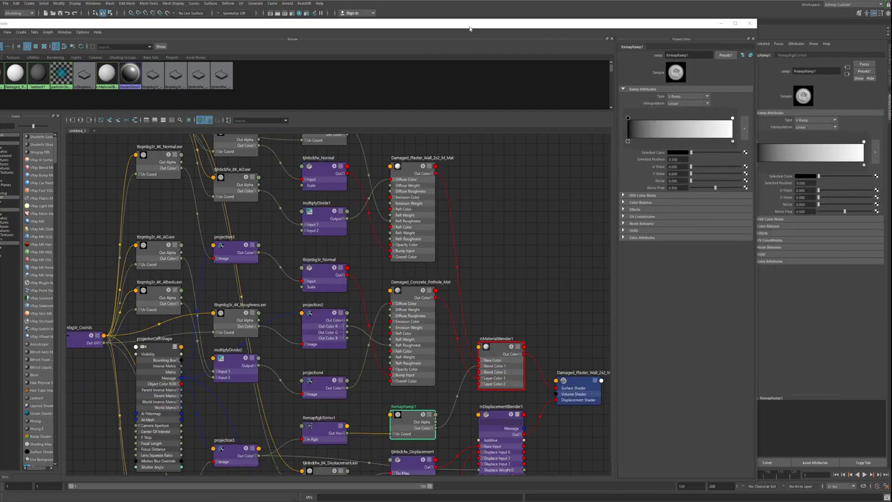
Move the material blender, displacement blender and shading group together, clear of the rest of the node graph.
left_click_drag(470, 26, 533, 12)
scroll(535, 320, "down", 2)
middle_click_drag(532, 320, 474, 311, "alt")
scroll(447, 291, "down", 2)
middle_click_drag(453, 274, 431, 271, "alt")
scroll(455, 331, "up", 2)
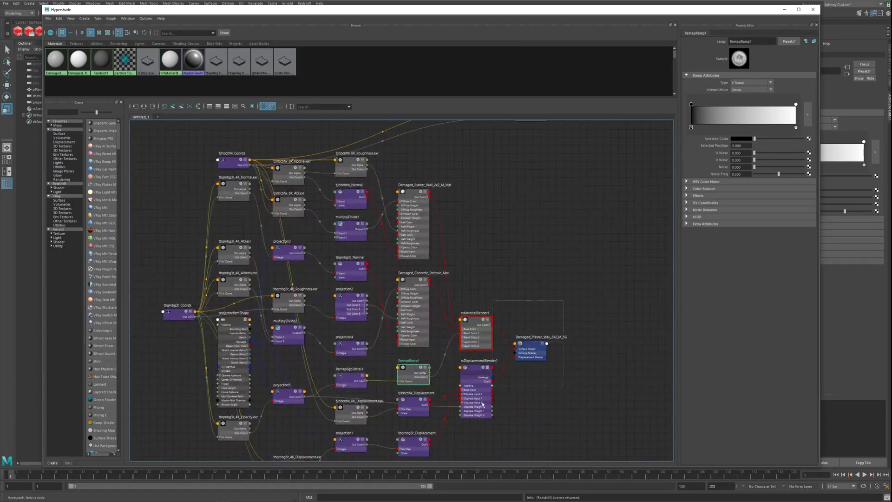
left_click_drag(483, 404, 473, 424)
left_click_drag(474, 379, 594, 391)
Move the plaster material clear of its textures and the concrete material below the displacement nodes.
middle_click_drag(446, 319, 419, 356, "alt")
left_click_drag(399, 247, 478, 220)
middle_click_drag(442, 319, 422, 190, "alt")
left_click_drag(386, 212, 412, 434)
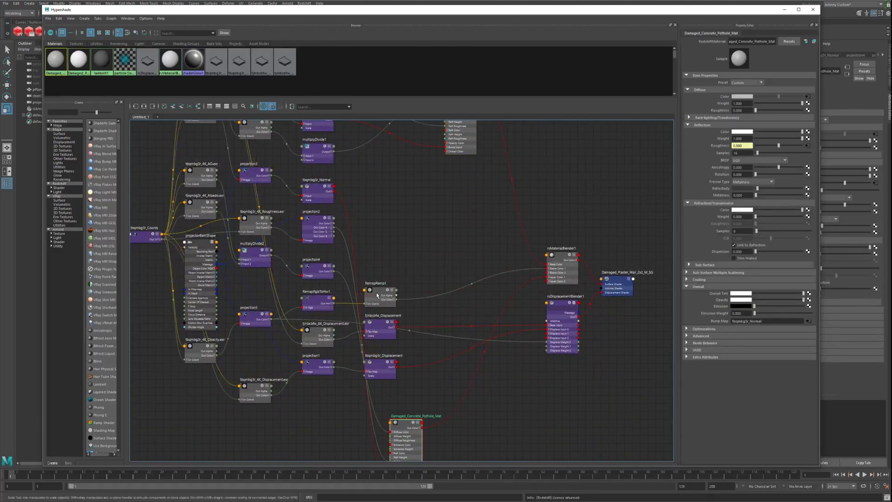
Line up projection5, RemapRgbToHsv1 and RemapRamp1 ahead of the material blender, and move the ramp's black marker to position 0.818.
left_click_drag(377, 295, 473, 268)
left_click_drag(315, 306, 408, 283)
left_click_drag(248, 318, 352, 283)
left_click_drag(421, 275, 479, 264)
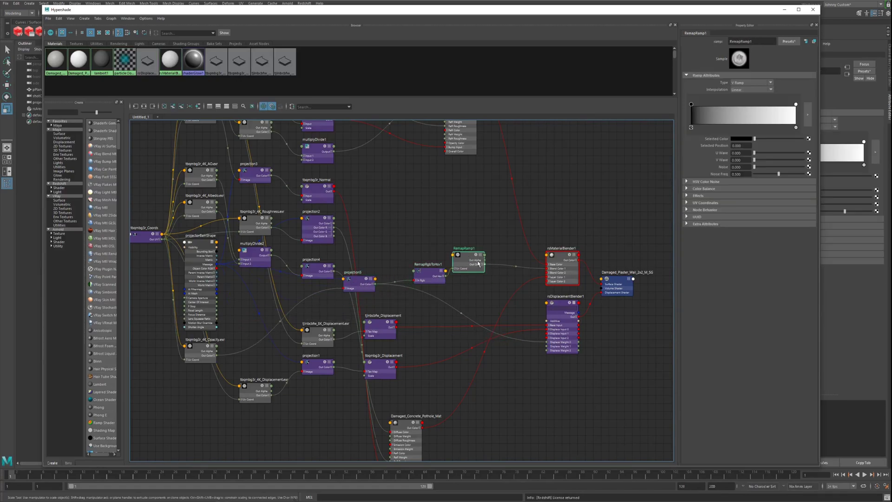
left_click_drag(691, 105, 777, 105)
Move the concrete coordinates node well away from its textures and the plaster displacement node closer to the displacement blender.
middle_click_drag(322, 231, 385, 324, "alt")
scroll(489, 303, "down", 2)
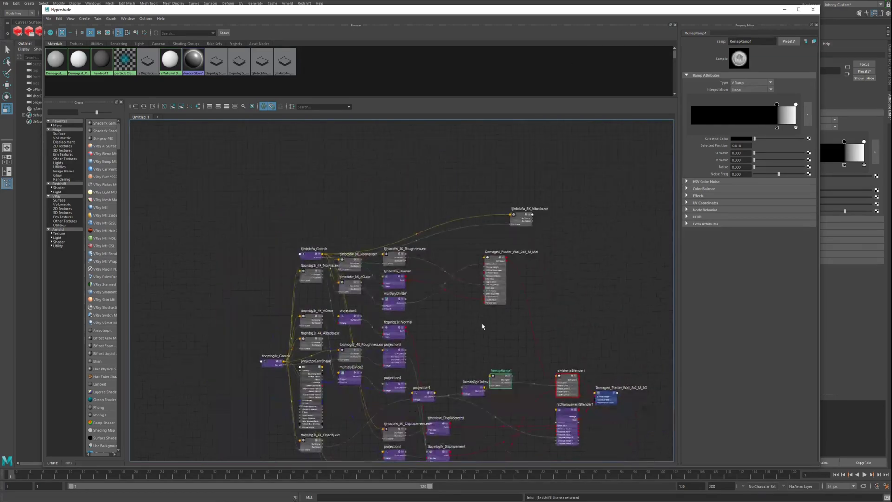
left_click_drag(270, 364, 105, 318)
middle_click_drag(458, 317, 517, 215, "alt")
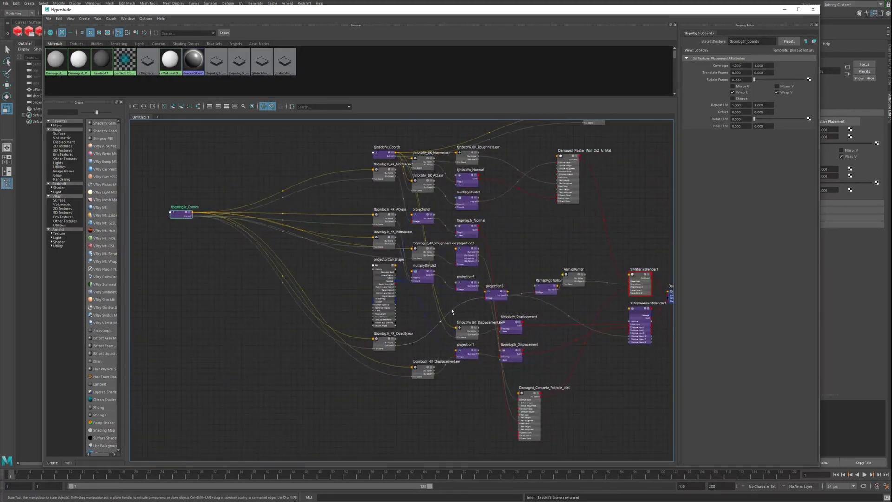
left_click_drag(508, 327, 549, 324)
Gather the concrete roughness texture, its projection and the Normal bump node beside the concrete material.
left_click_drag(466, 254, 463, 421)
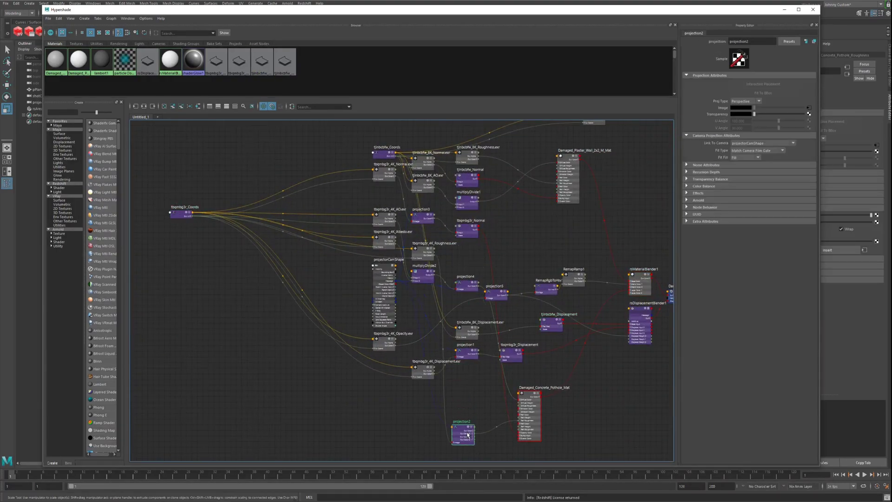
left_click_drag(459, 229, 477, 396)
left_click_drag(420, 250, 383, 428)
Place projectorCamShape below the concrete coordinates node and arrange the albedo and AO textures ahead of multiplyDivide2.
left_click_drag(378, 273, 181, 316)
left_click_drag(379, 247, 329, 298)
left_click_drag(420, 280, 399, 294)
left_click_drag(382, 220, 318, 249)
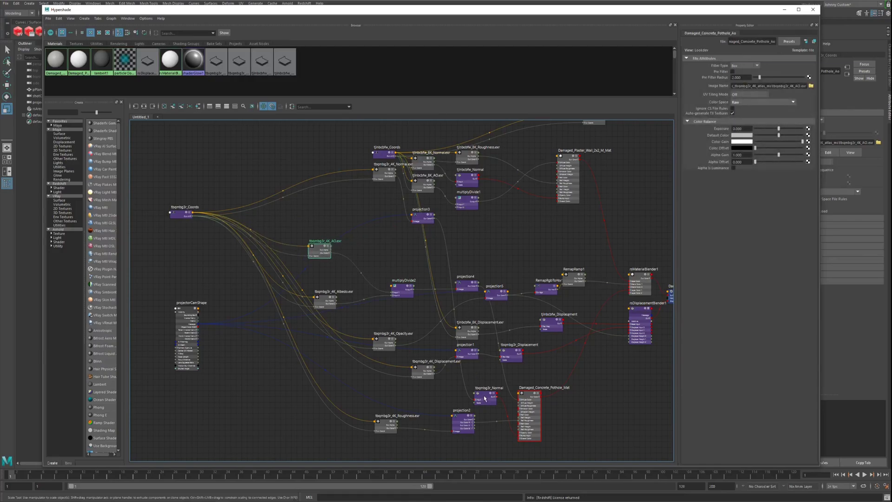
Align the concrete Normal bump node above projection2, and move projection3 and the normal texture down among the concrete nodes.
left_click_drag(485, 399, 469, 398)
left_click_drag(422, 217, 429, 344)
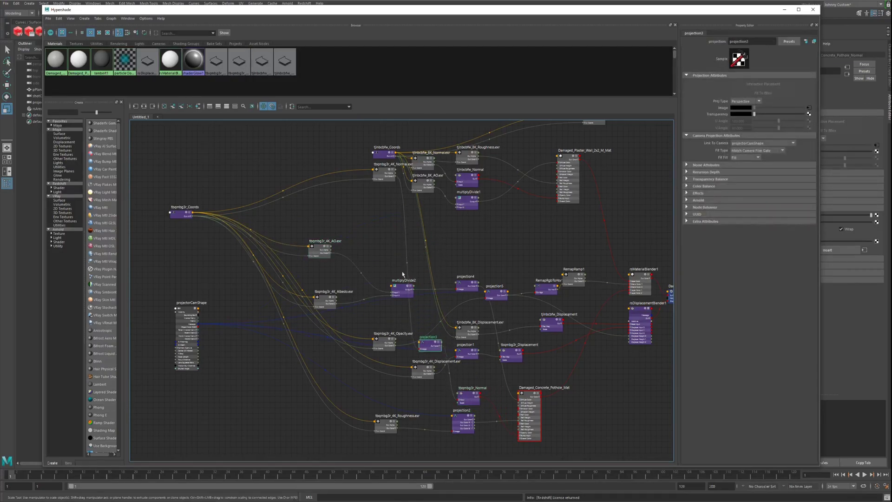
left_click_drag(387, 174, 355, 315)
Move the plaster displacement texture and its displacement node up beneath the plaster material's nodes.
middle_click_drag(436, 251, 414, 279, "alt")
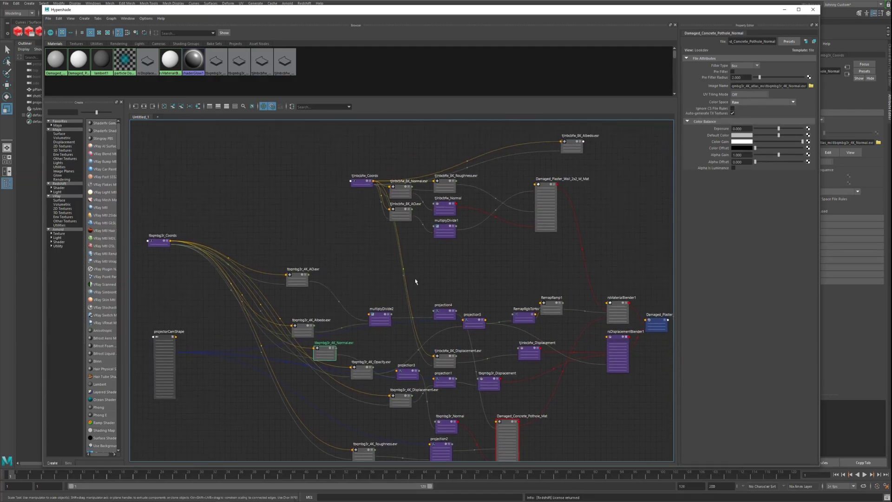
left_click_drag(442, 357, 465, 260)
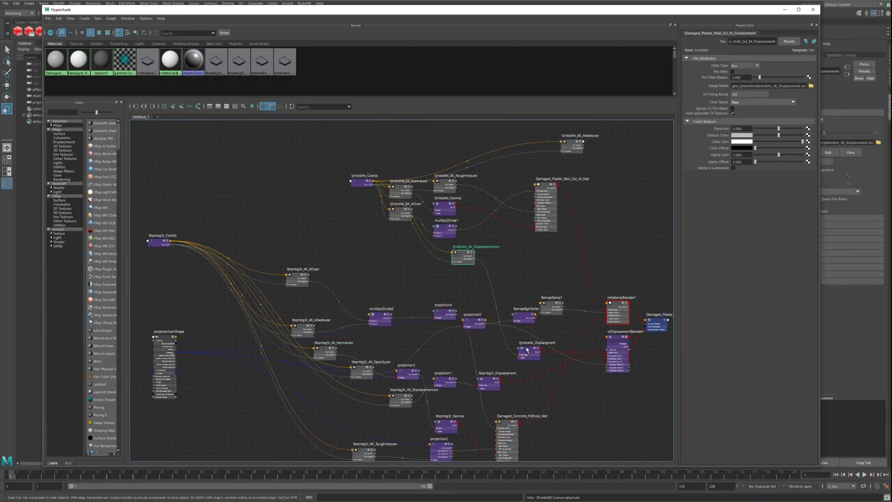
left_click_drag(527, 350, 566, 259)
middle_click_drag(593, 273, 593, 247, "alt")
middle_click_drag(504, 255, 494, 345, "alt")
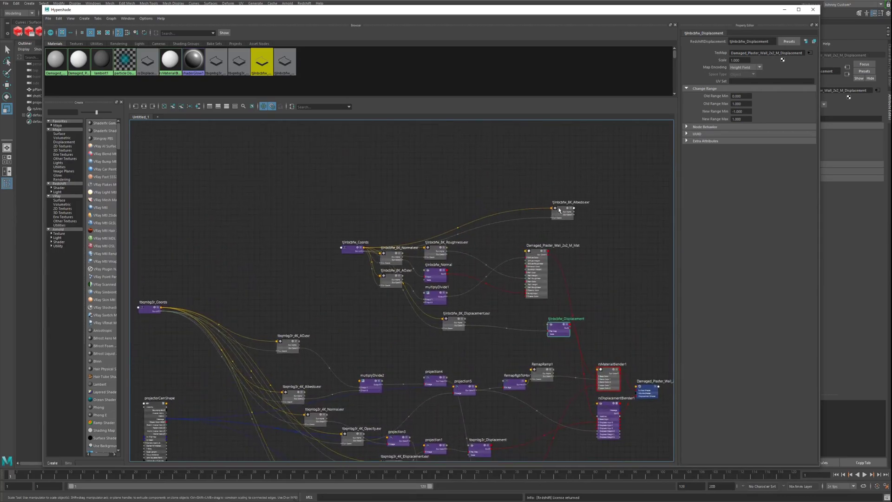
Move the plaster albedo texture node close to the other plaster textures, just above the roughness texture.
left_click_drag(559, 210, 474, 217)
scroll(500, 228, "up", 2)
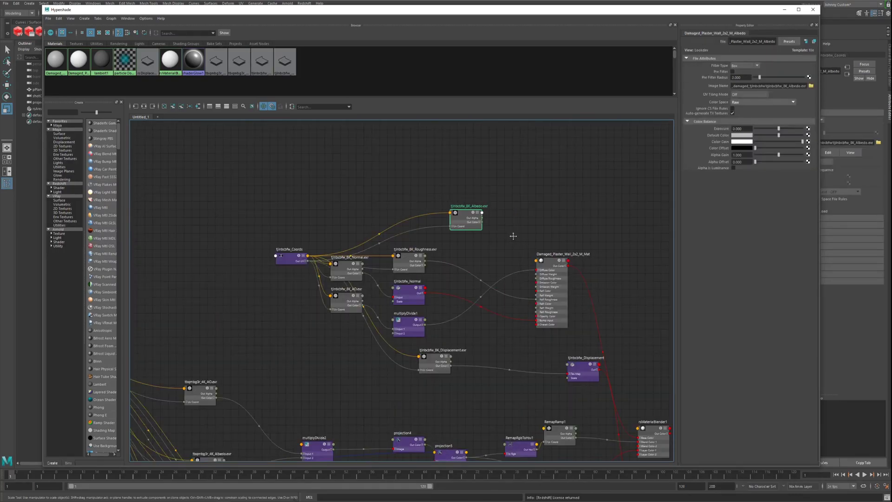
middle_click_drag(513, 236, 491, 228, "alt")
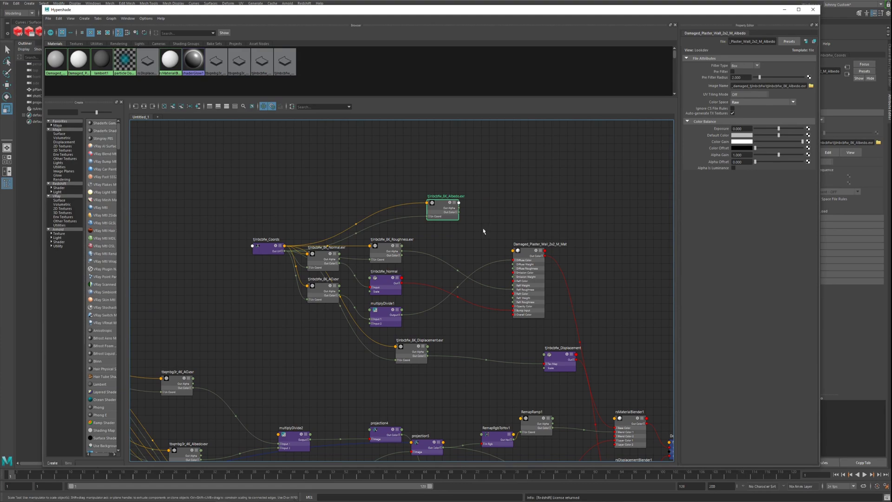
left_click_drag(444, 208, 398, 217)
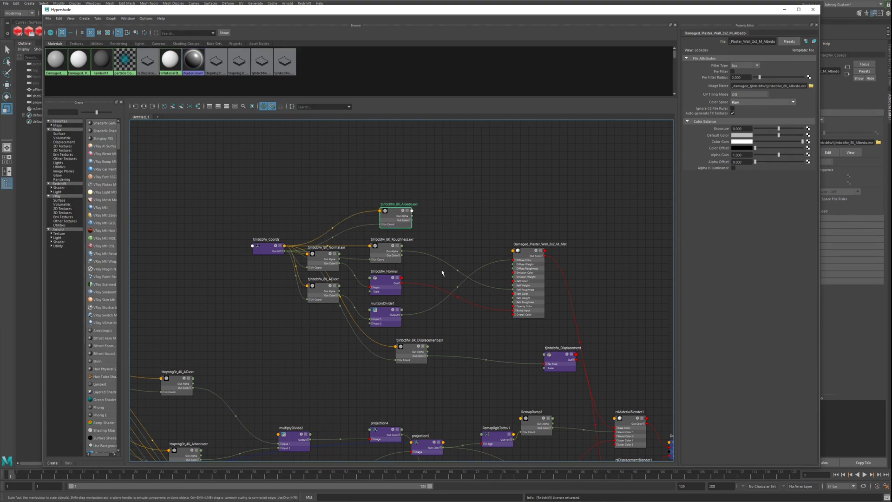
Place multiplyDivide1 ahead of the plaster material and connect the plaster albedo's Out Color to its Input 2.
scroll(436, 296, "up", 2)
left_click_drag(361, 323, 485, 216)
left_click_drag(402, 190, 468, 231)
scroll(464, 262, "down", 6)
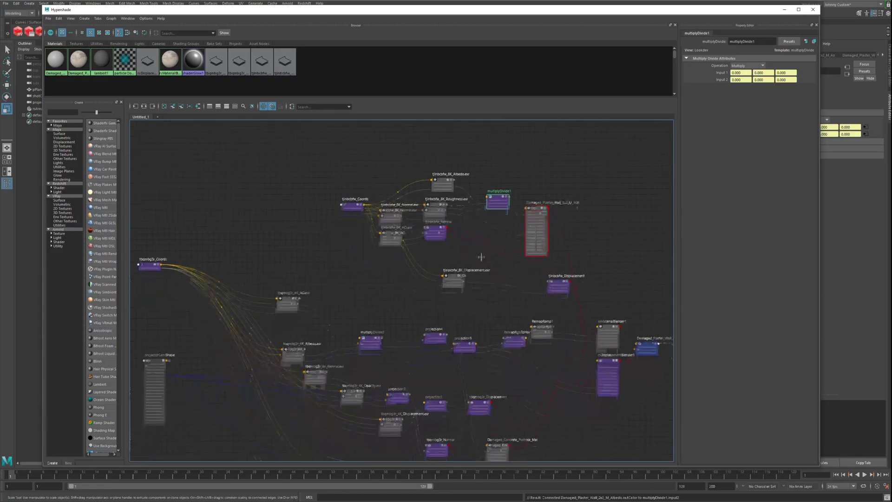
middle_click_drag(450, 269, 437, 262, "alt")
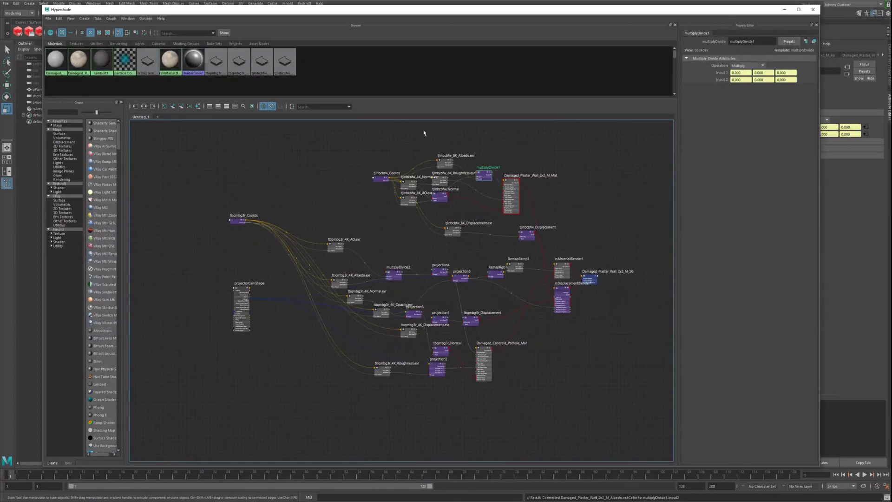
Uncover the scene, select the ground plane and enable Redshift tessellation and displacement on pPlaneShape1.
left_click_drag(413, 10, 433, 377)
left_click(426, 315)
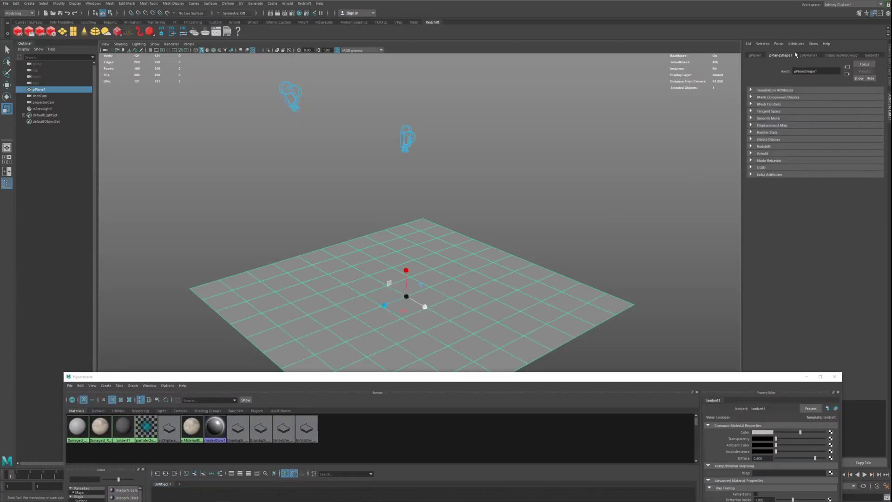
left_click(751, 147)
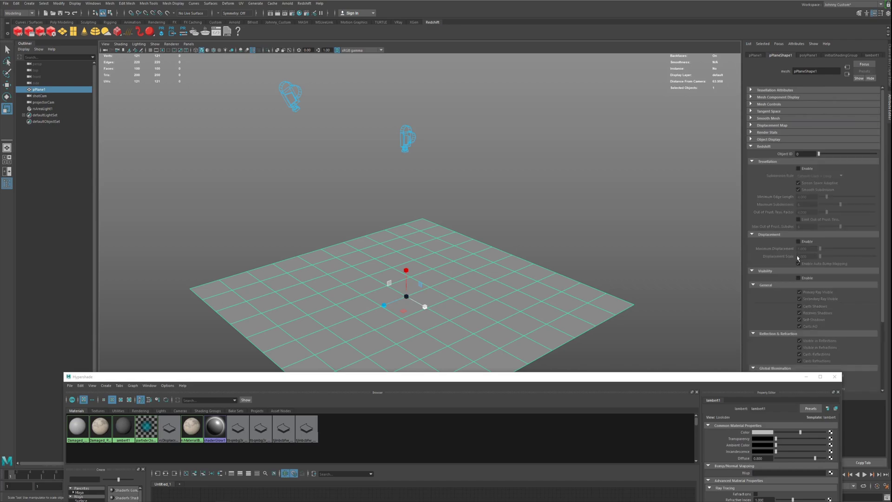
left_click(799, 242)
left_click(798, 168)
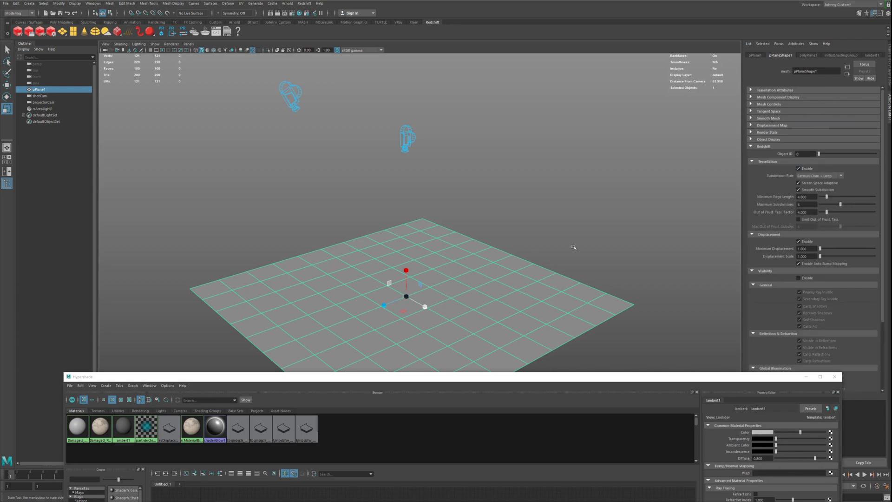
Assign the existing rsMaterialBlender1 material to the ground plane.
middle_click_drag(452, 282, 455, 245, "alt")
right_click(454, 245)
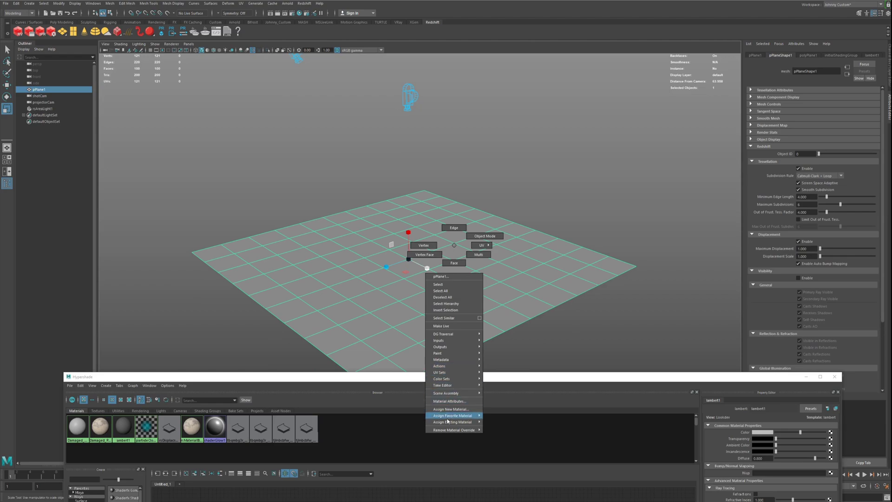
mouse_move(448, 423)
left_click(498, 434)
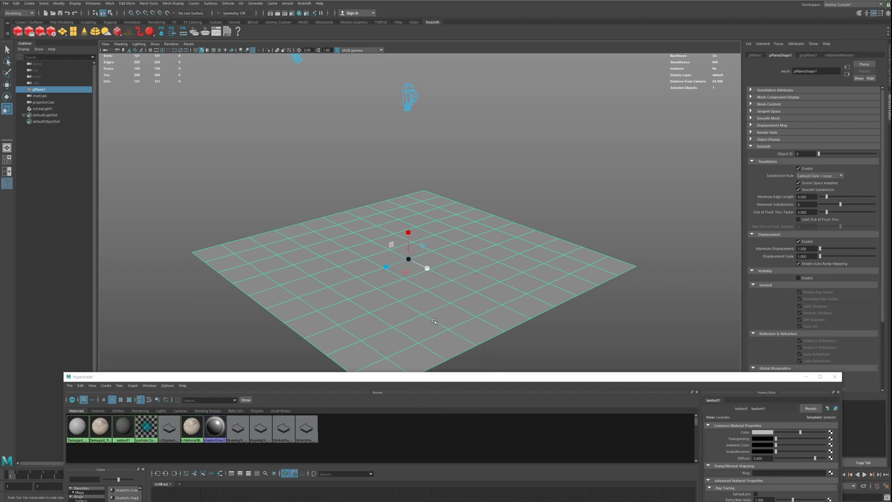
Render the plane in the Redshift Render View and shrink its window so the viewport and attributes stay accessible.
left_click_drag(434, 320, 439, 320, "alt")
left_click(45, 34)
left_click_drag(566, 31, 486, 27)
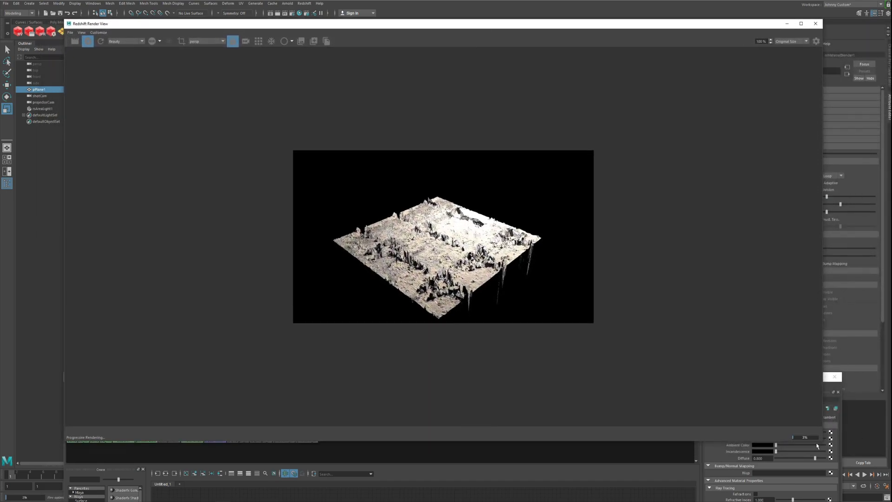
left_click_drag(824, 441, 410, 257)
Set the plane's Redshift maximum displacement and displacement scale to 0.1.
left_click(550, 310)
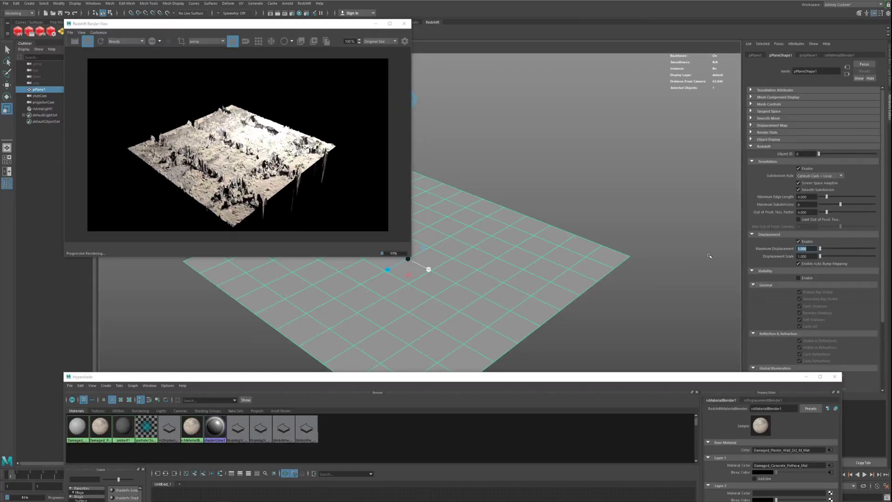
type("0.1")
key("Return")
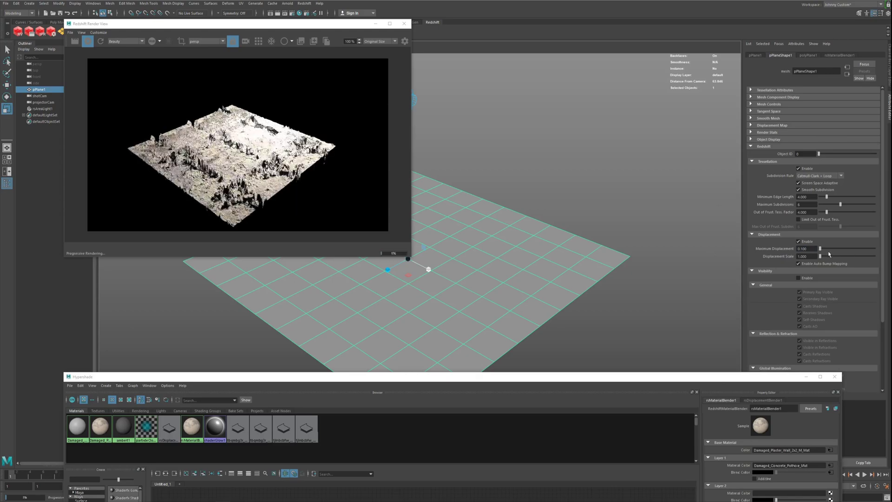
type(".1")
key("Return")
Resize and reposition the Hypershade and Redshift Render View so the node graph and render are visible together.
left_click_drag(652, 379, 680, 55)
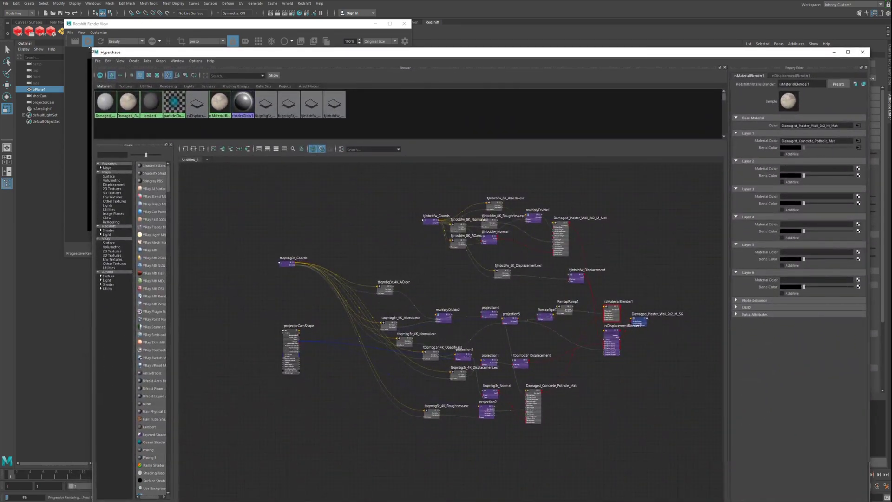
left_click_drag(91, 48, 303, 97)
left_click_drag(247, 28, 187, 27)
left_click_drag(503, 107, 493, 36)
Set the plaster displacement node's scale to 0.1.
scroll(596, 268, "up", 4)
middle_click_drag(597, 267, 384, 271, "alt")
scroll(559, 262, "down", 2)
middle_click_drag(604, 281, 565, 258, "alt")
left_click(588, 249)
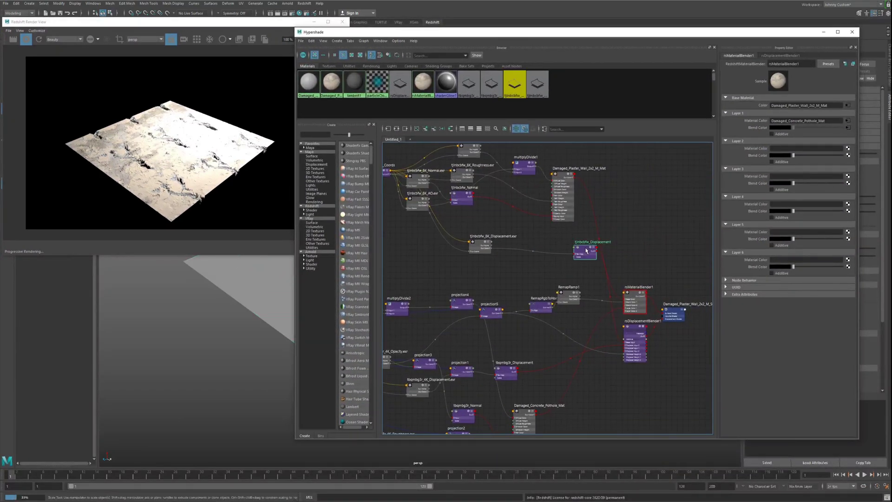
left_click_drag(780, 82, 759, 82)
type("0.1")
key("Return")
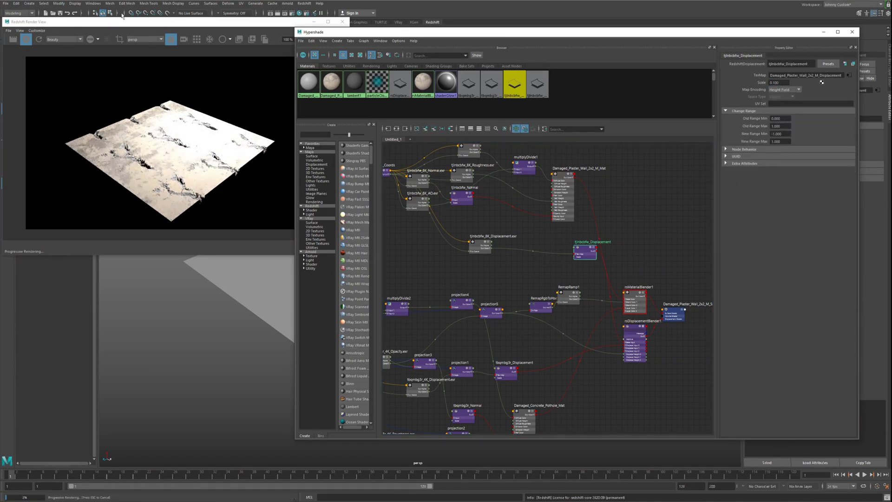
Switch the Redshift render camera to shotCam and reposition the render window to uncover the Outliner.
left_click(137, 47)
left_click(145, 40)
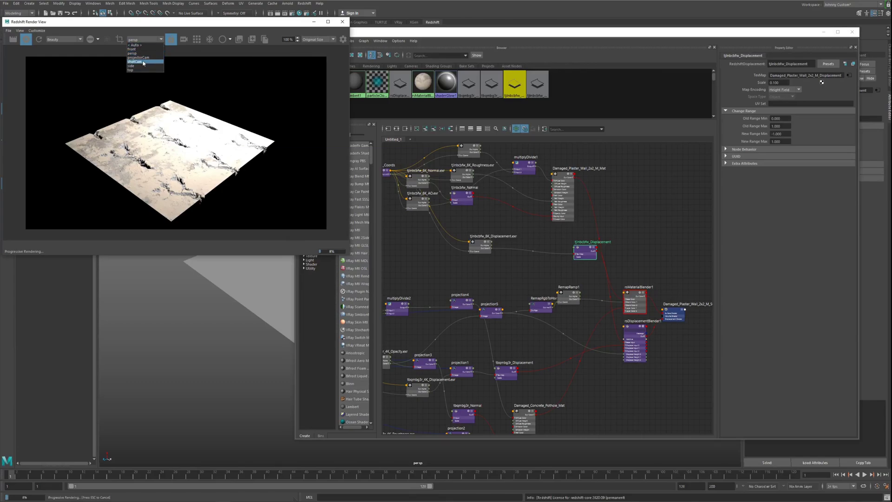
left_click(144, 63)
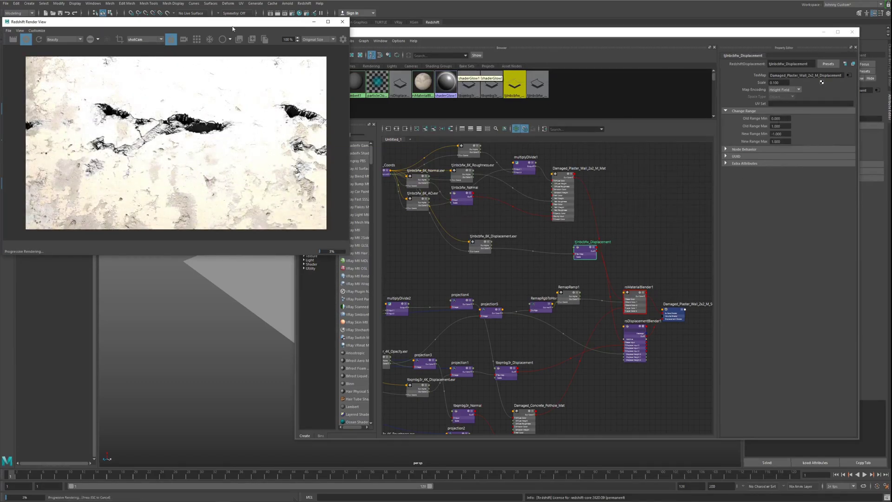
left_click_drag(233, 26, 307, 118)
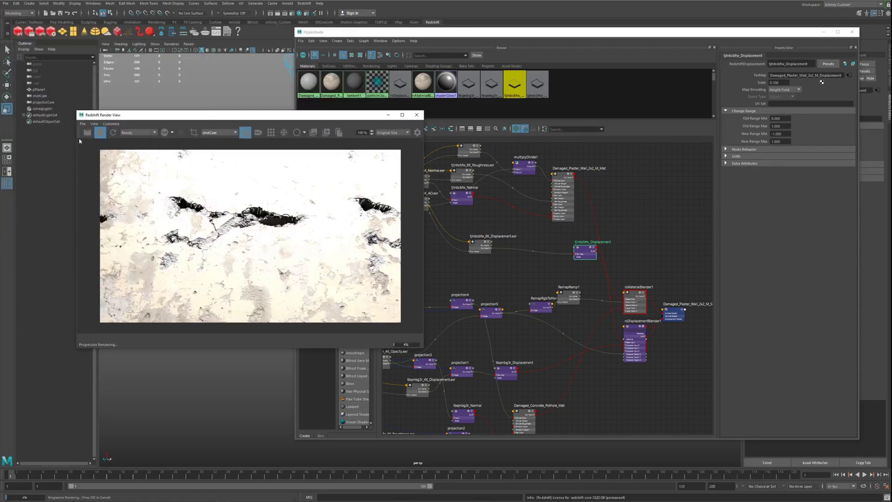
Lower the area light's intensity multiplier to about 51.6 and move the render window off the node graph.
left_click(41, 109)
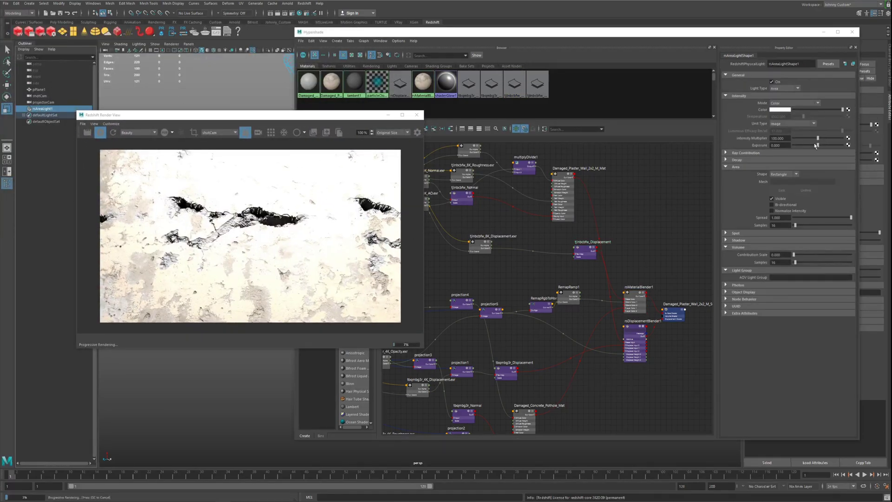
left_click_drag(818, 142, 808, 142)
left_click_drag(242, 116, 171, 146)
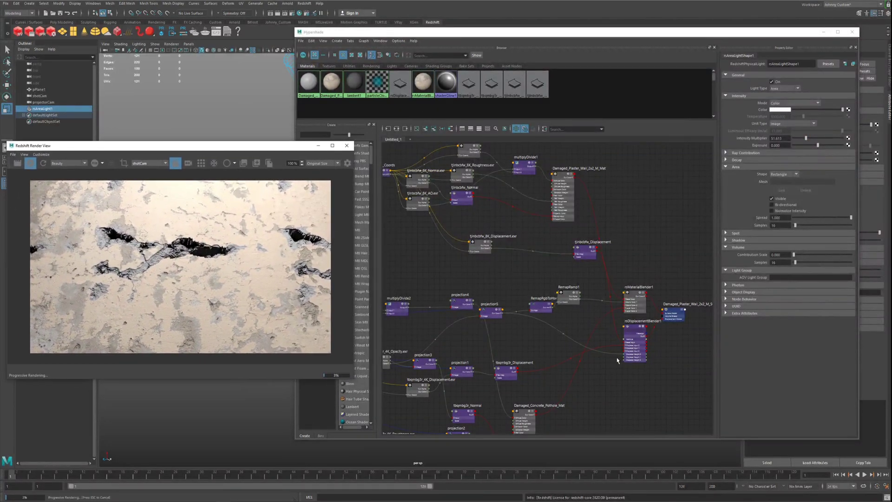
Line up RemapRamp1 between the RGB-to-HSV remap node and rsMaterialBlender1.
middle_click_drag(595, 351, 557, 328, "alt")
left_click_drag(529, 274, 548, 279)
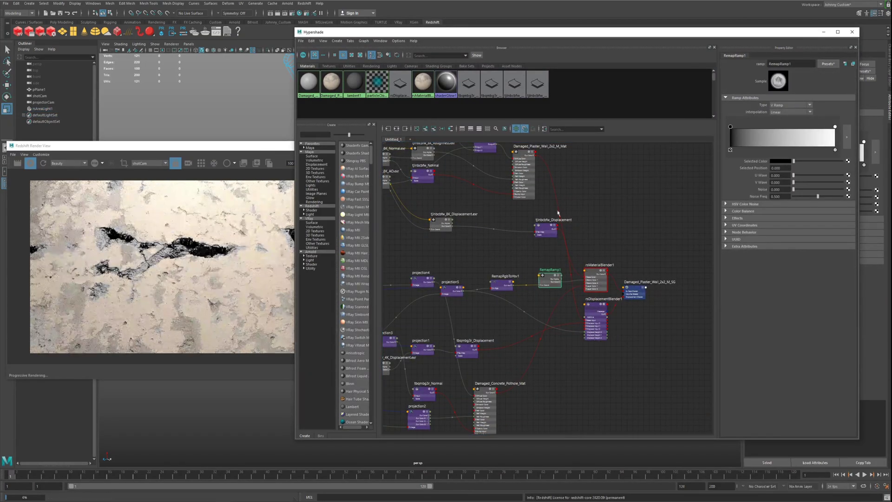
Move the concrete coordinates node nearer its textures and turn off Wrap U and Wrap V on it.
scroll(532, 295, "down", 3)
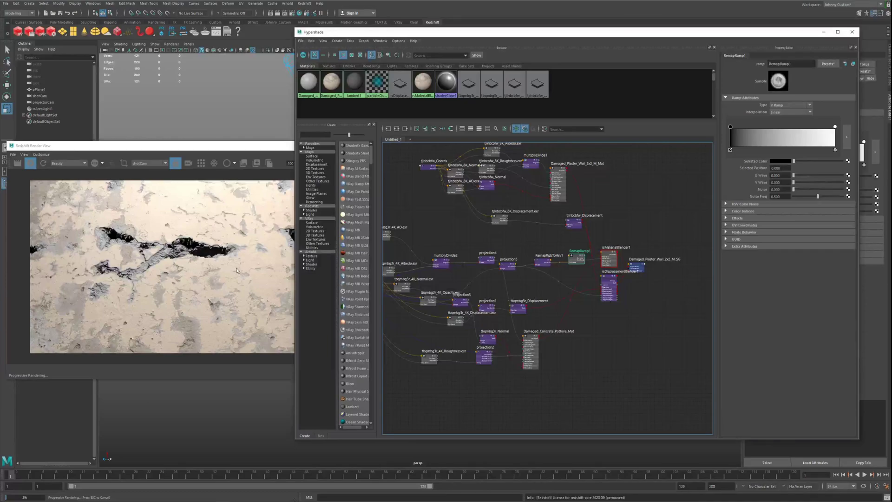
middle_click_drag(460, 267, 564, 269, "alt")
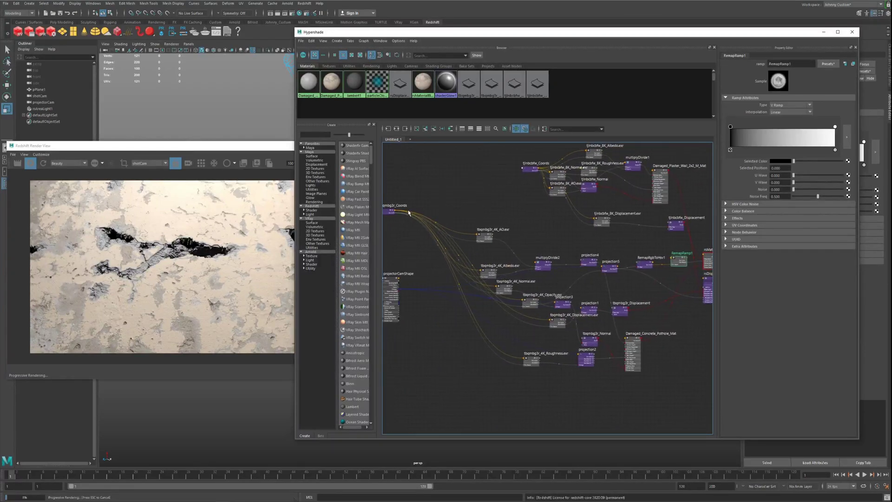
left_click_drag(389, 215, 413, 246)
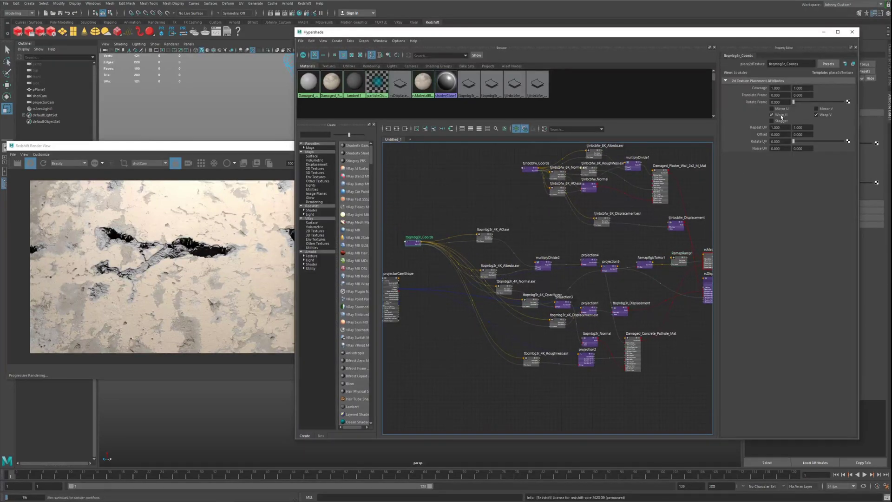
left_click(772, 115)
left_click(816, 115)
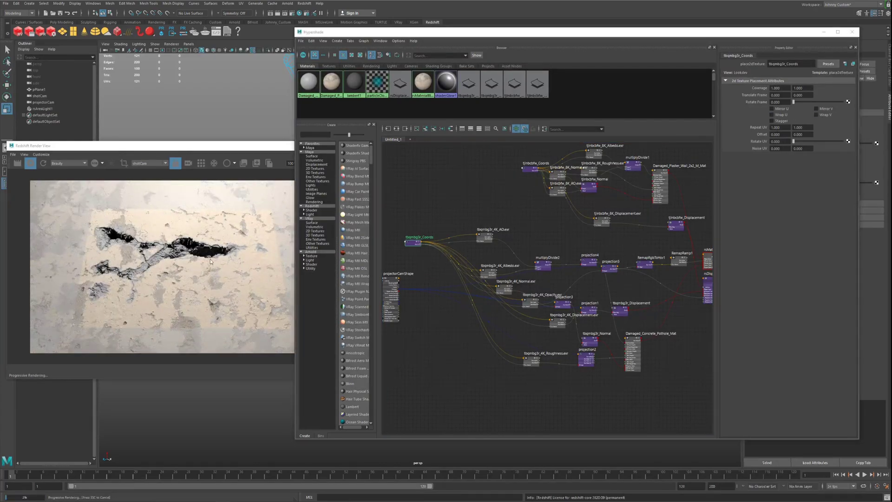
Shift the black handle of RemapRamp1 to about 0.85 to tighten the blend mask.
middle_click_drag(609, 251, 489, 252, "alt")
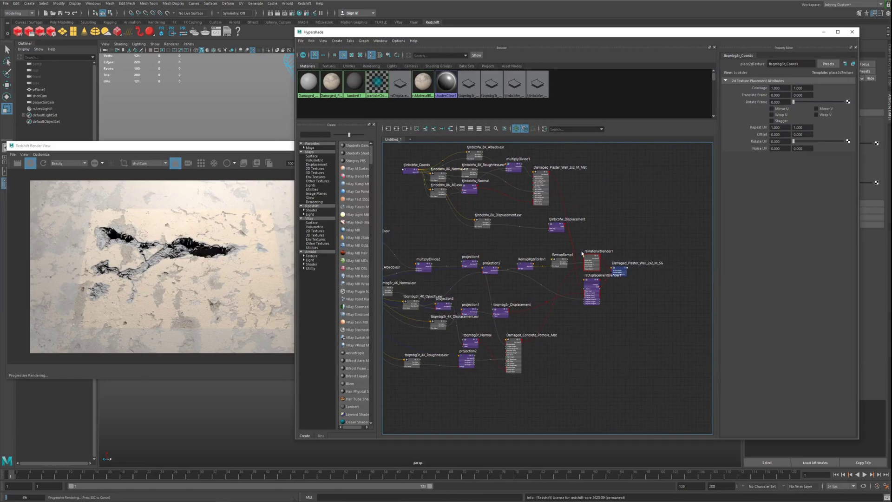
scroll(583, 254, "up", 4)
left_click(533, 260)
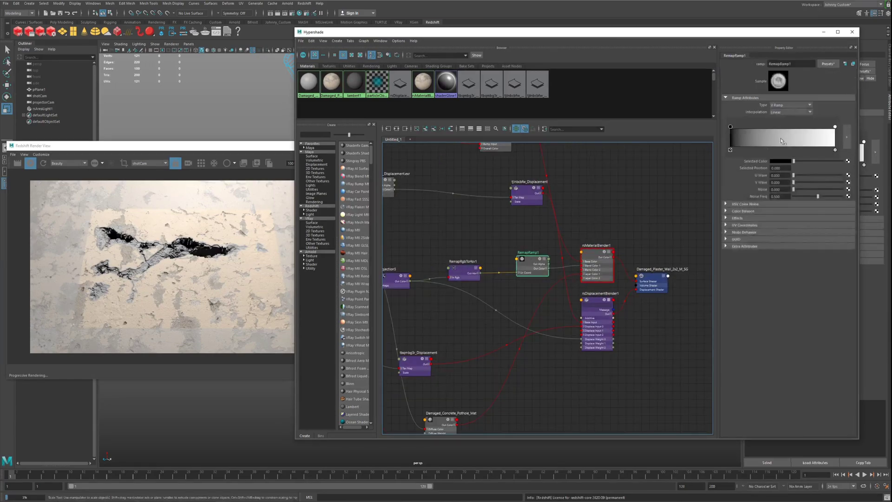
left_click_drag(731, 128, 820, 137)
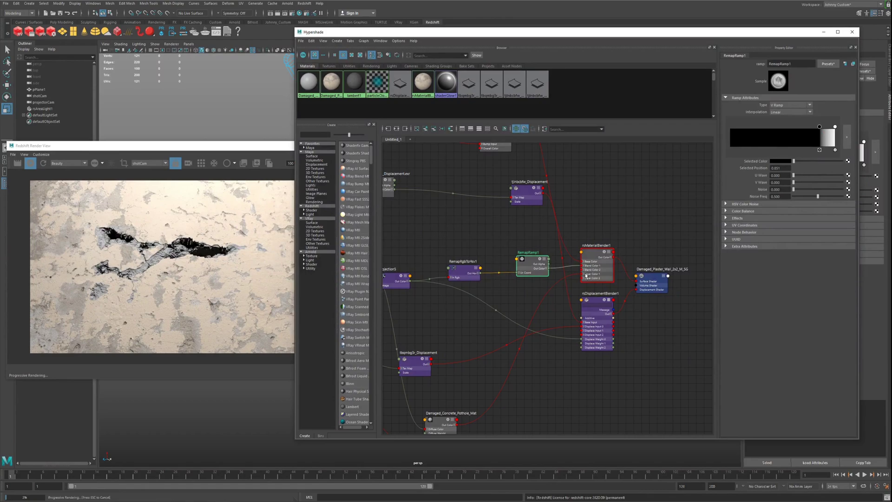
Set the concrete displacement node's scale to 0.1.
middle_click_drag(503, 340, 581, 287, "alt")
middle_click_drag(622, 307, 585, 324, "alt")
left_click_drag(475, 303, 467, 298)
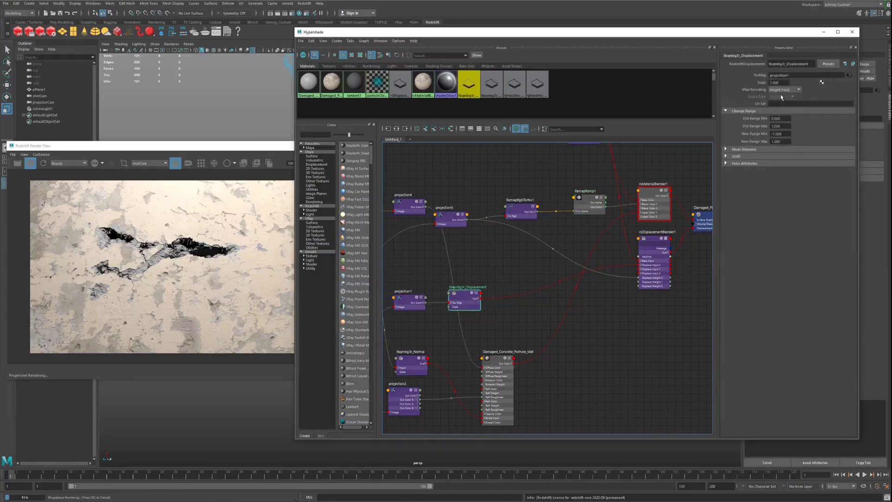
double_click(777, 83)
type("0.1")
key("Return")
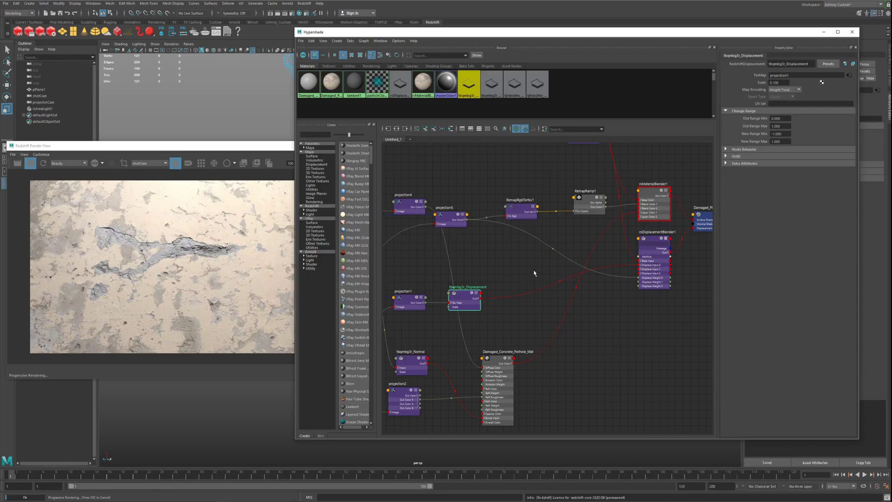
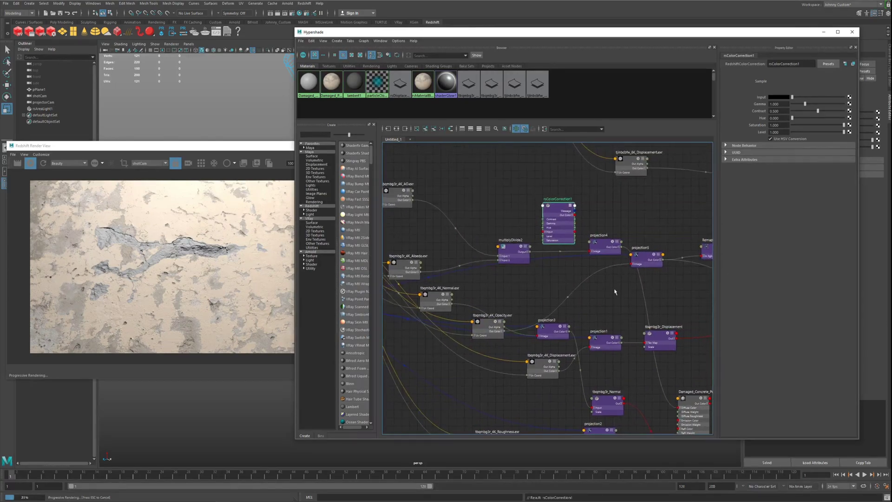
Make room around rsColorCorrection1 and route the concrete albedo texture's color through it into multiplyDivide2.
left_click_drag(600, 244, 608, 272)
middle_click_drag(541, 283, 604, 311, "alt")
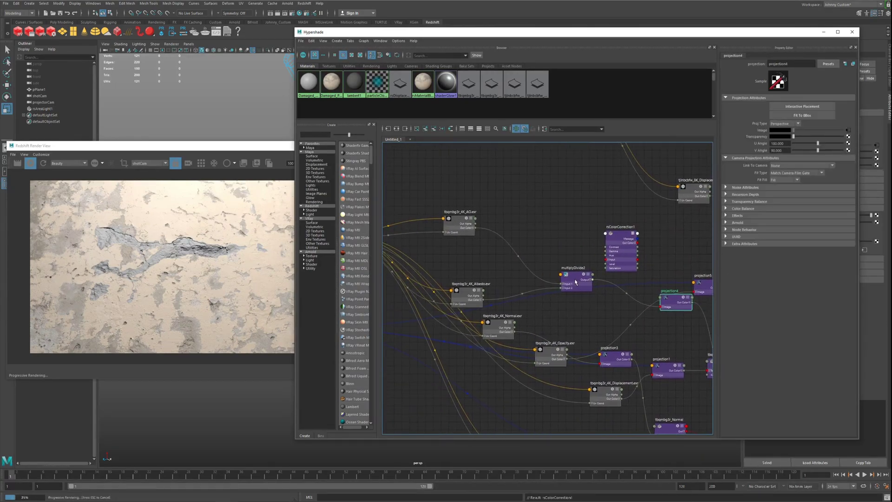
left_click_drag(581, 289, 595, 296)
left_click_drag(622, 241, 560, 217)
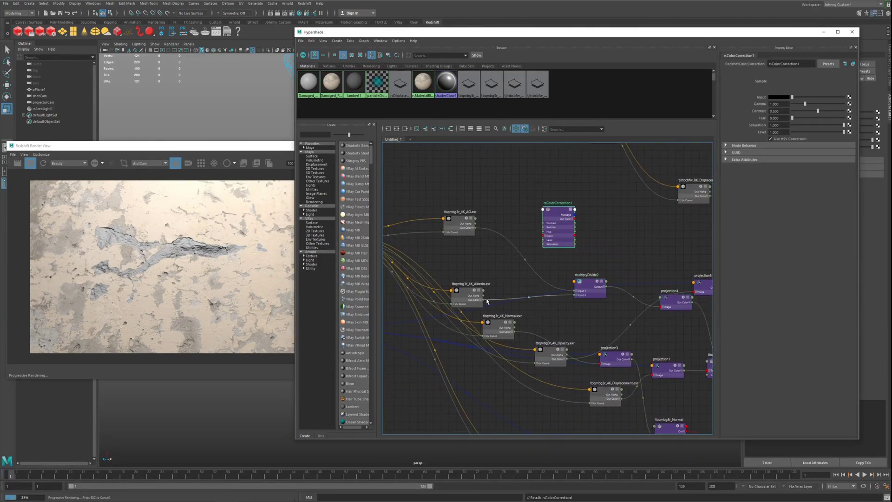
left_click_drag(484, 301, 549, 236)
left_click_drag(570, 286, 575, 291)
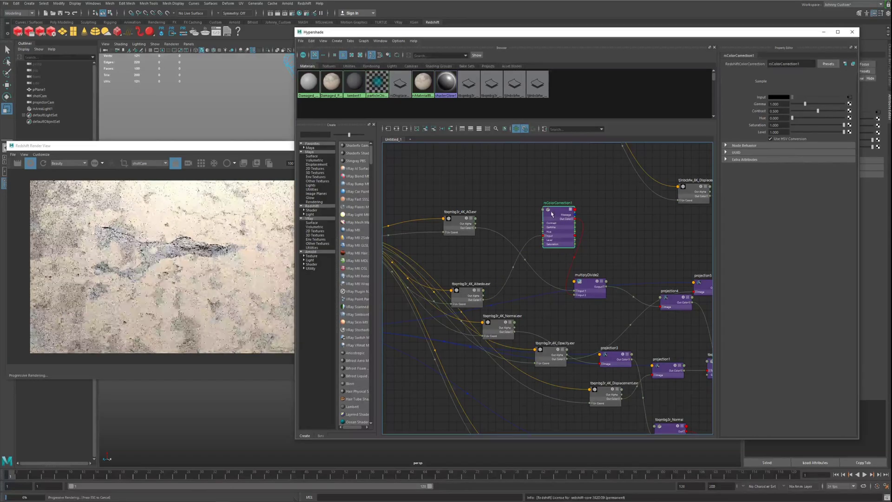
Set rsColorCorrection1's gamma to about 2.0 and contrast to about 0.66, and position the node between the concrete albedo texture and multiplyDivide2.
left_click_drag(557, 228, 535, 236)
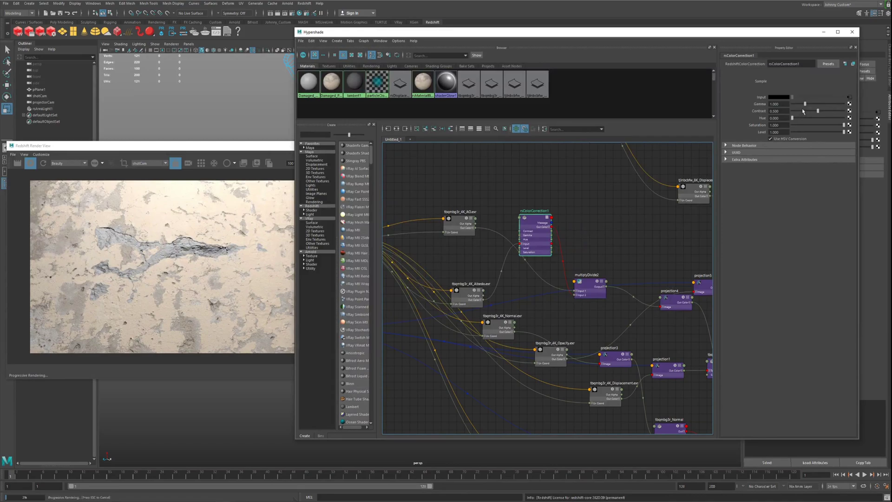
left_click_drag(806, 105, 827, 119)
left_click_drag(541, 225, 534, 265)
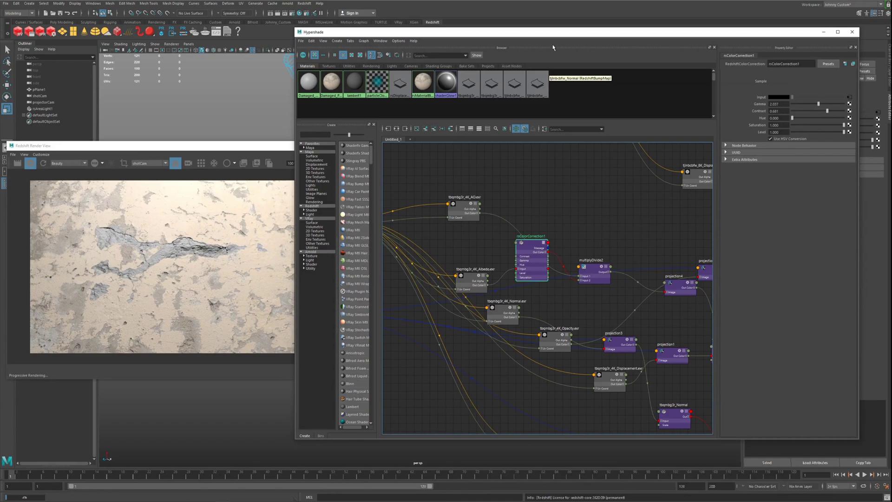
Move Hypershade aside, look through shotCam and reframe it to a wider oblique view of the whole plane.
left_click_drag(553, 32, 666, 271)
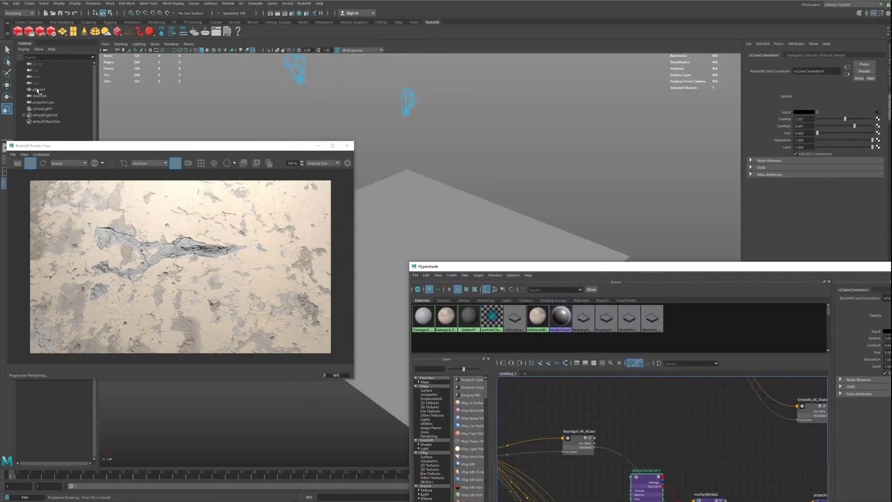
middle_click_drag(42, 102, 482, 169)
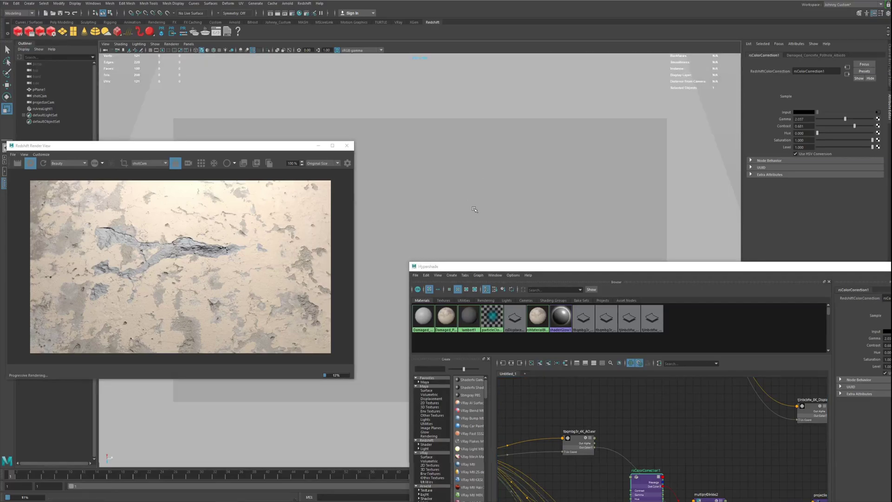
scroll(475, 209, "down", 2)
scroll(475, 209, "down", 1)
middle_click_drag(441, 219, 440, 193, "alt")
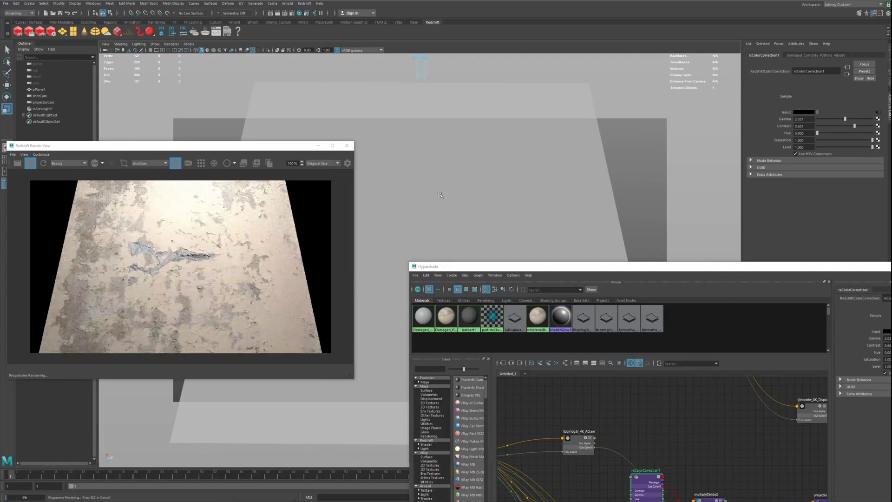
Switch the viewport to the perspective camera, then shift projectorCam sideways above the plane and refresh the render.
left_click_drag(239, 146, 731, 90)
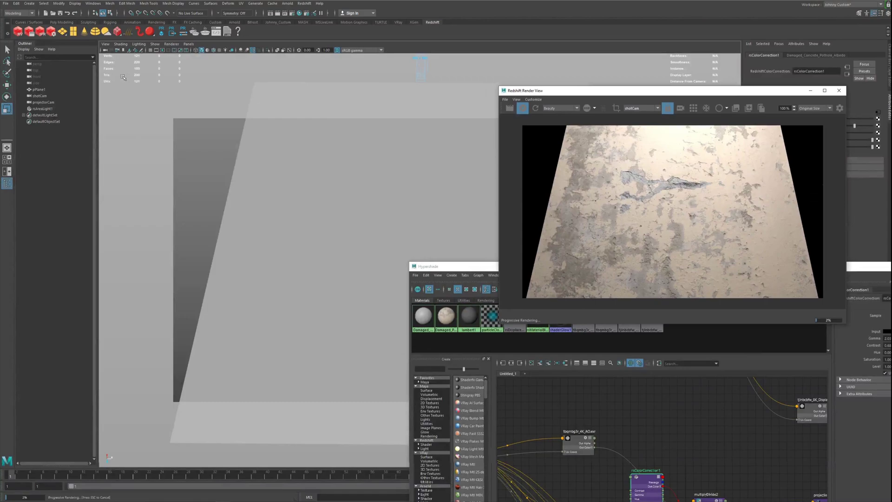
middle_click_drag(36, 66, 331, 196)
left_click(331, 196)
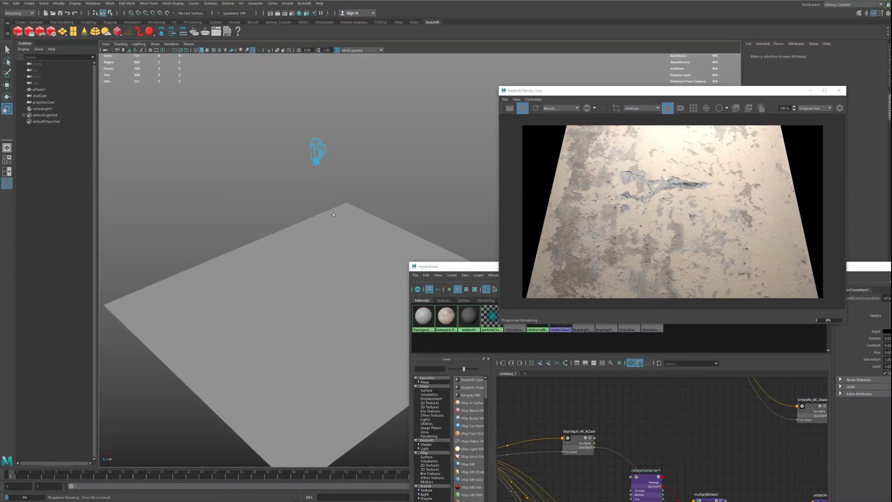
key("w")
left_click_drag(332, 213, 311, 152, "alt")
left_click(44, 103)
left_click(535, 108)
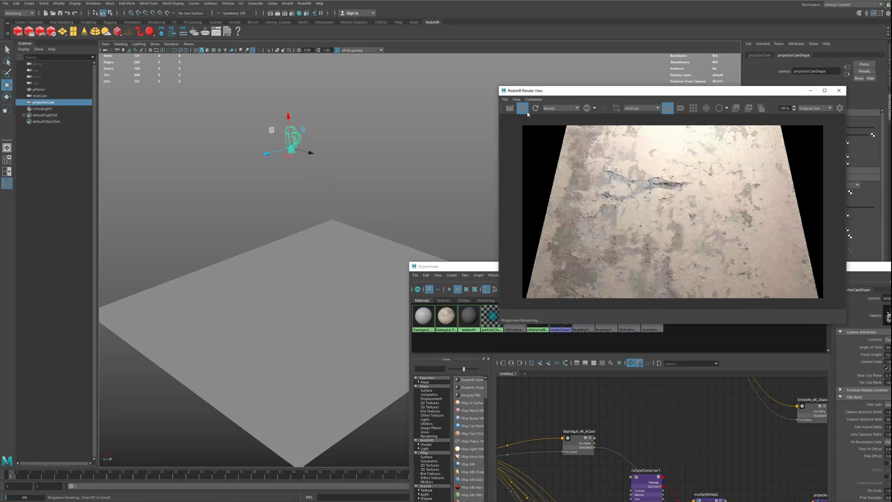
Slide projectorCam across the plane, lower it closer to the surface and shift it along the far edge, refreshing the render between moves.
left_click_drag(311, 153, 356, 164)
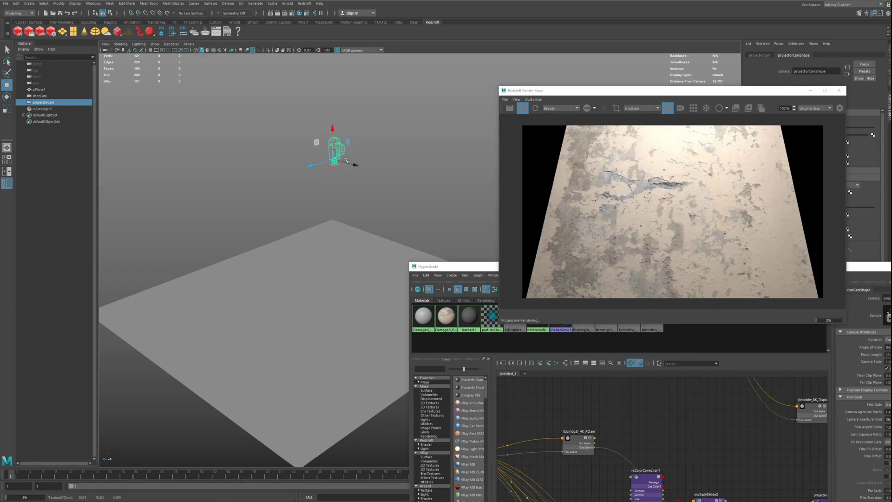
left_click_drag(335, 127, 336, 189)
left_click(535, 109)
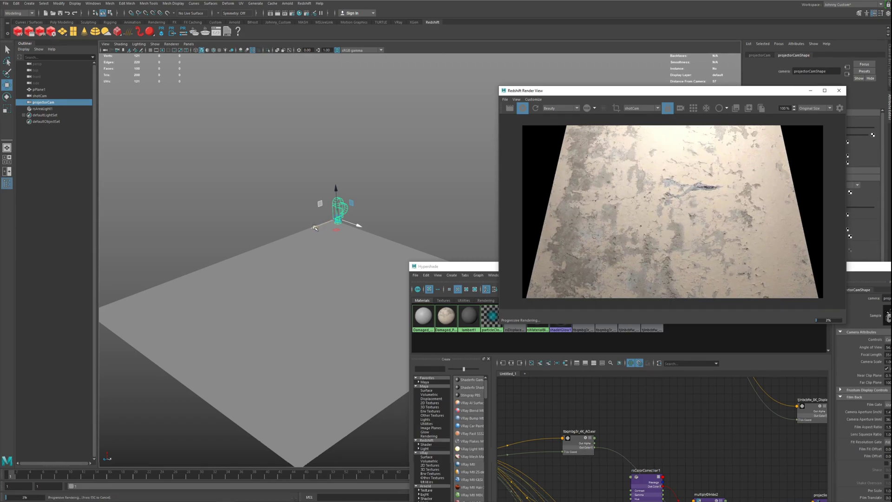
left_click_drag(314, 228, 251, 252)
left_click(535, 109)
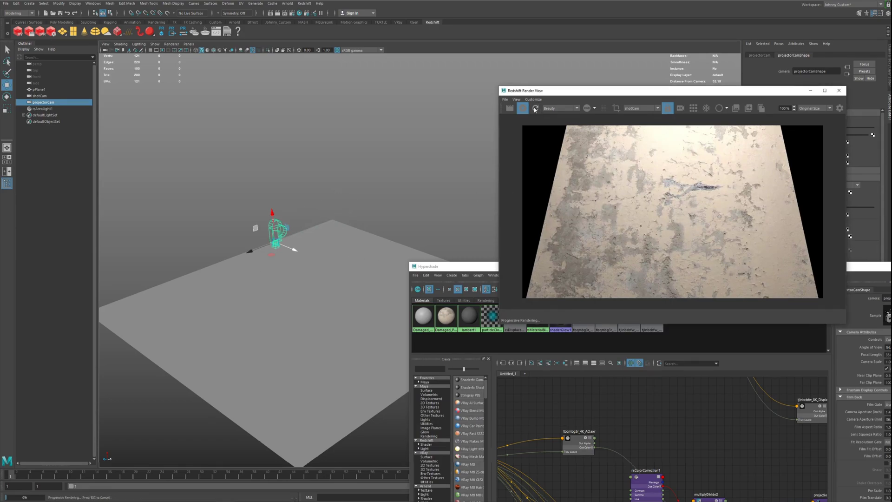
Arrange the render view and Hypershade side by side and select the concrete coordinates node to show its attributes.
left_click_drag(624, 95, 201, 45)
left_click_drag(619, 272, 659, 109)
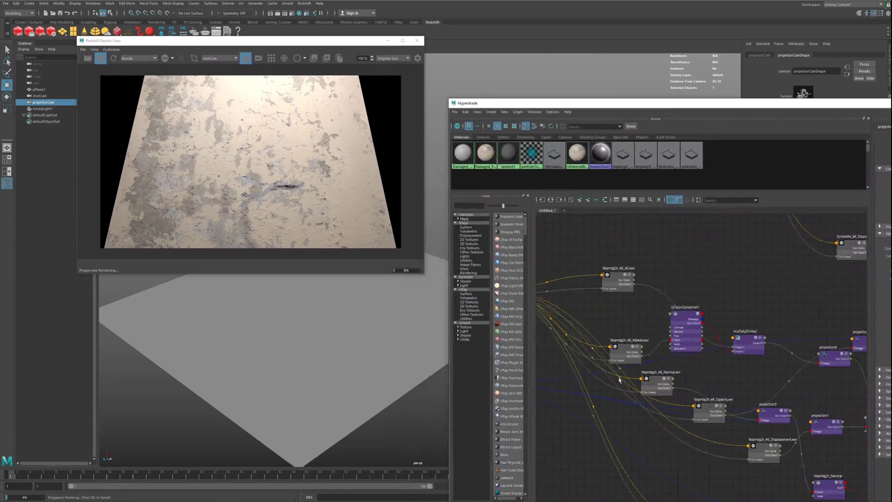
middle_click_drag(621, 380, 745, 392, "alt")
left_click(597, 308)
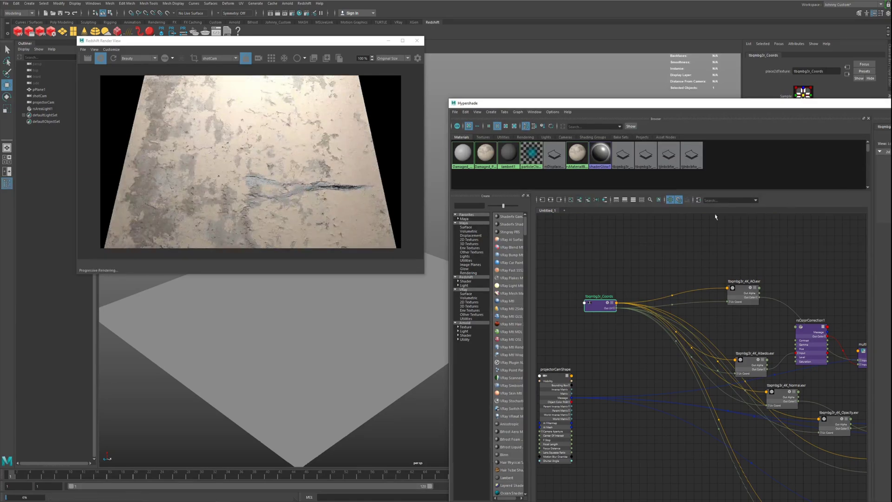
Slide projectorCam back toward the plane's far corner, refresh the render and spread the render view and Hypershade windows apart.
left_click_drag(331, 40, 680, 119)
left_click(231, 227)
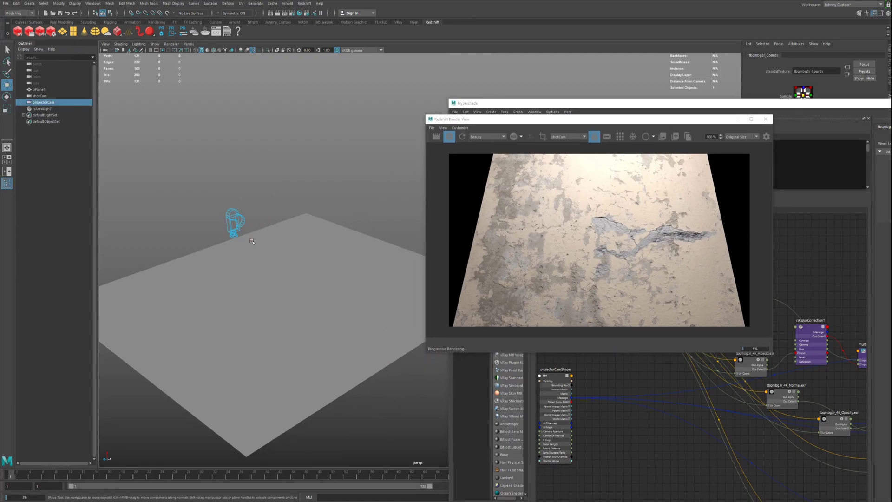
left_click_drag(226, 240, 258, 221)
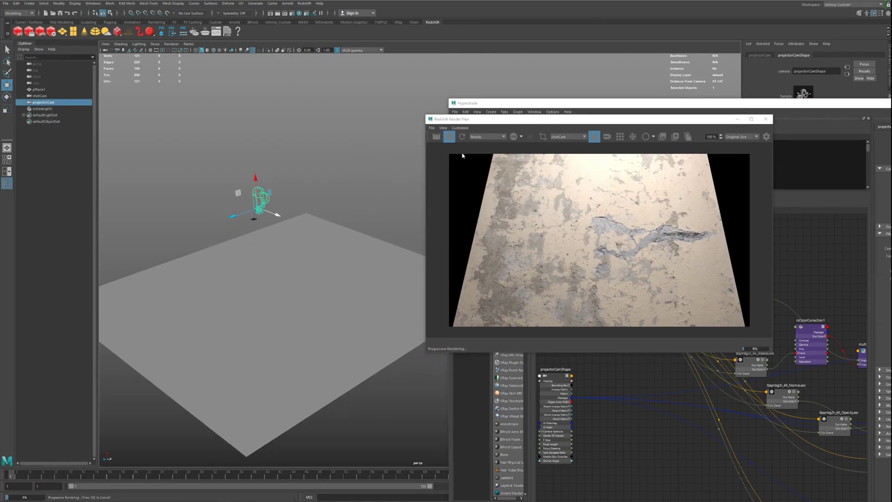
left_click(463, 137)
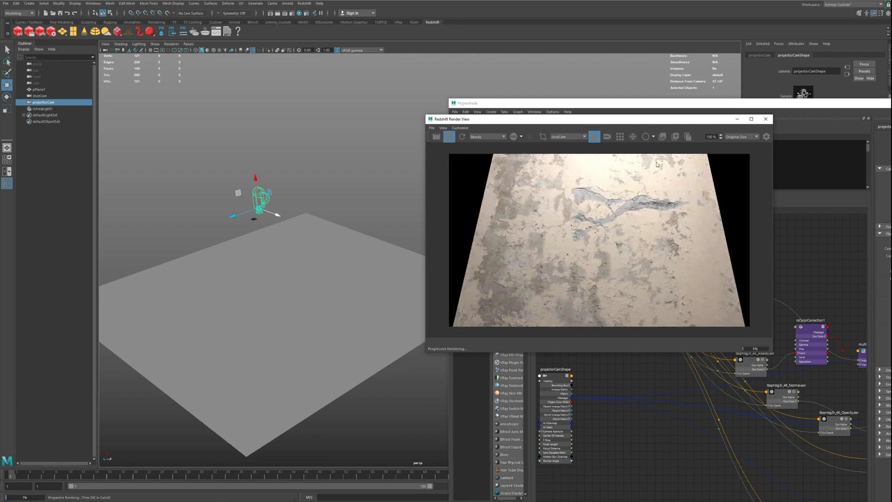
left_click_drag(669, 123, 360, 82)
left_click_drag(675, 105, 478, 354)
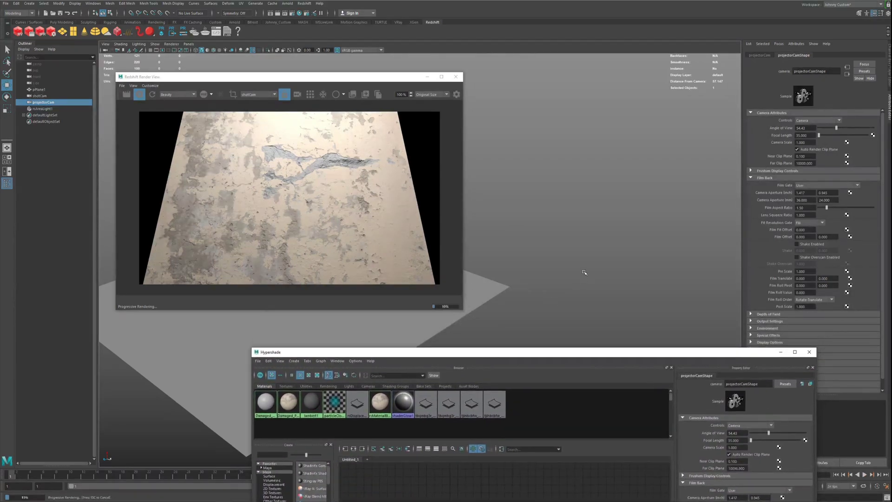